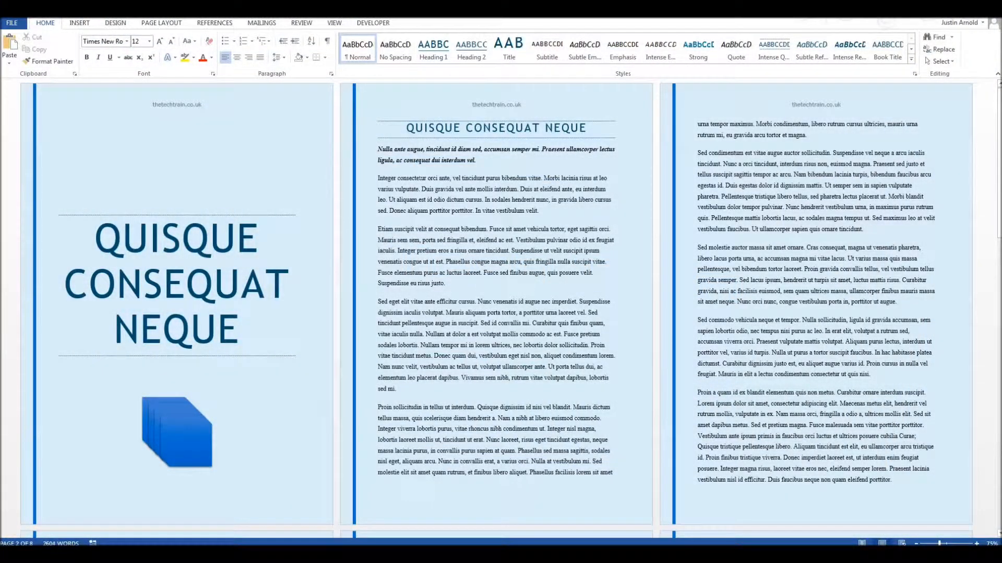
pyautogui.scroll(-5, 416, 196)
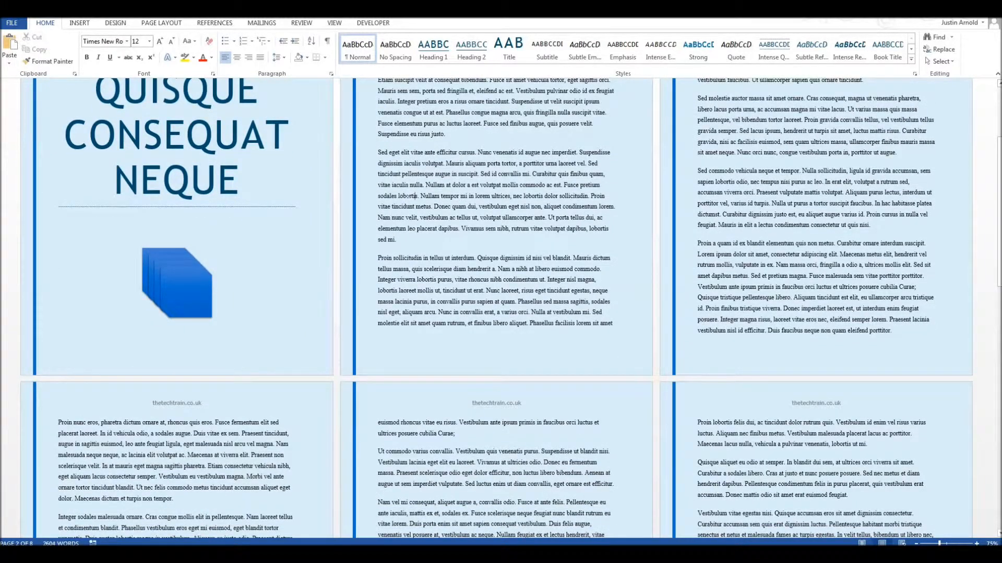
pyautogui.scroll(5, 416, 195)
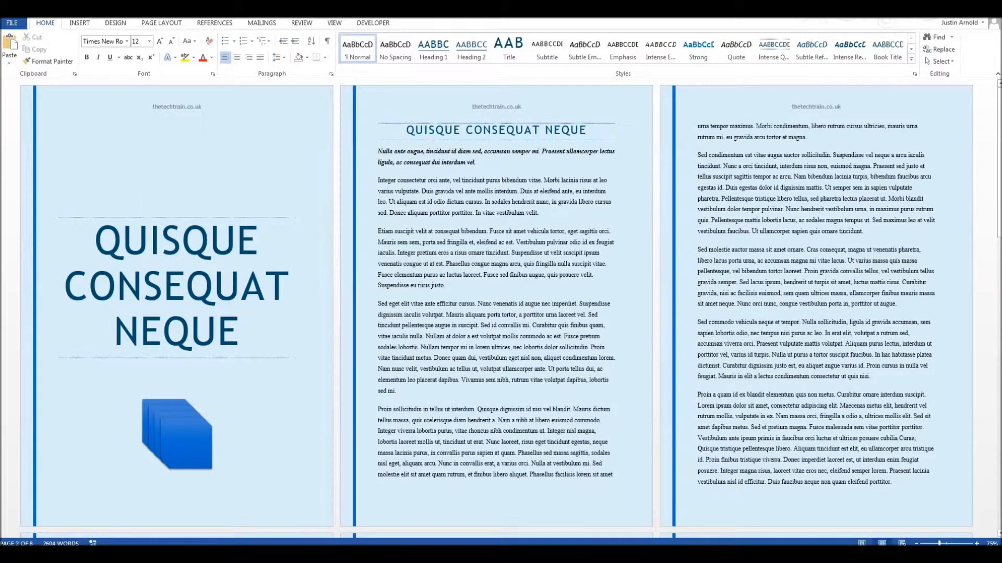
pyautogui.scroll(-5, 416, 158)
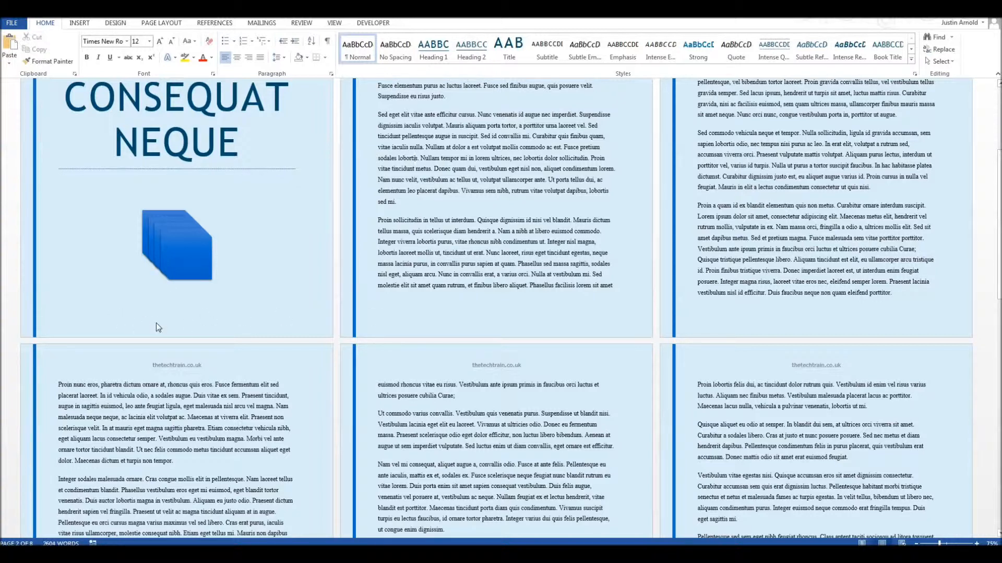
# Insert page numbers at the bottom of the page using the Brackets 2 design, starting from the body text on page 2.
pyautogui.click(504, 313)
pyautogui.scroll(2, 501, 306)
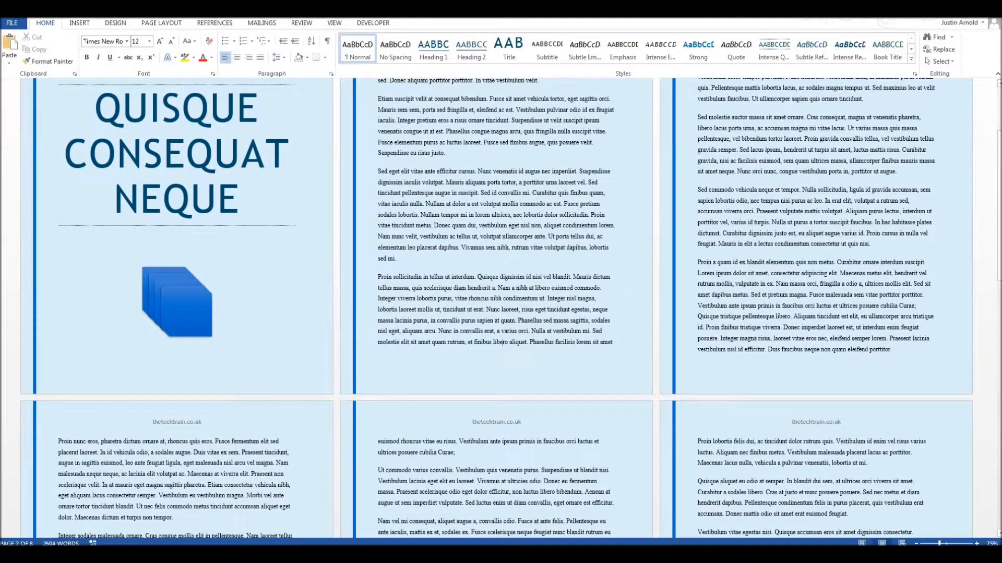
pyautogui.click(76, 24)
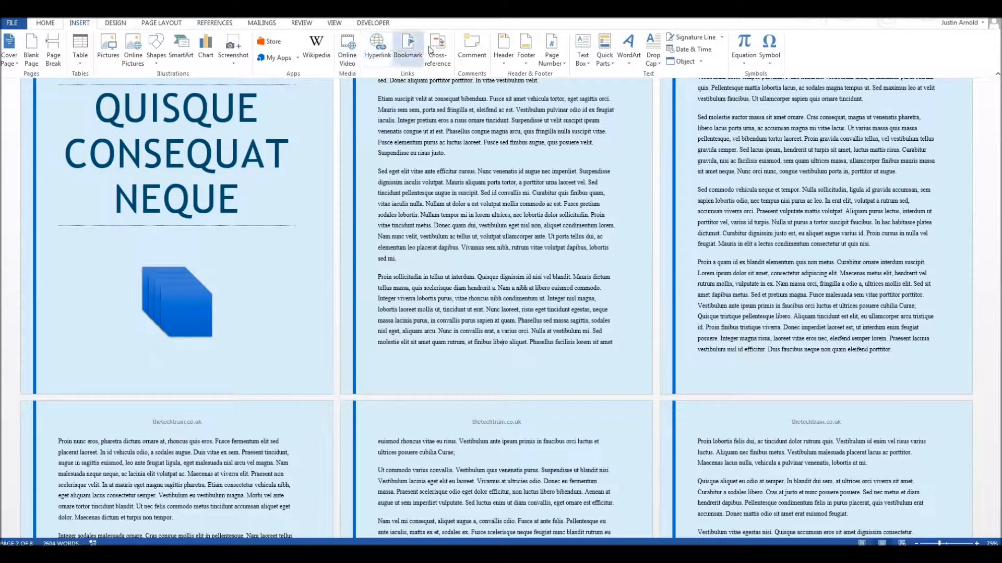
pyautogui.click(561, 63)
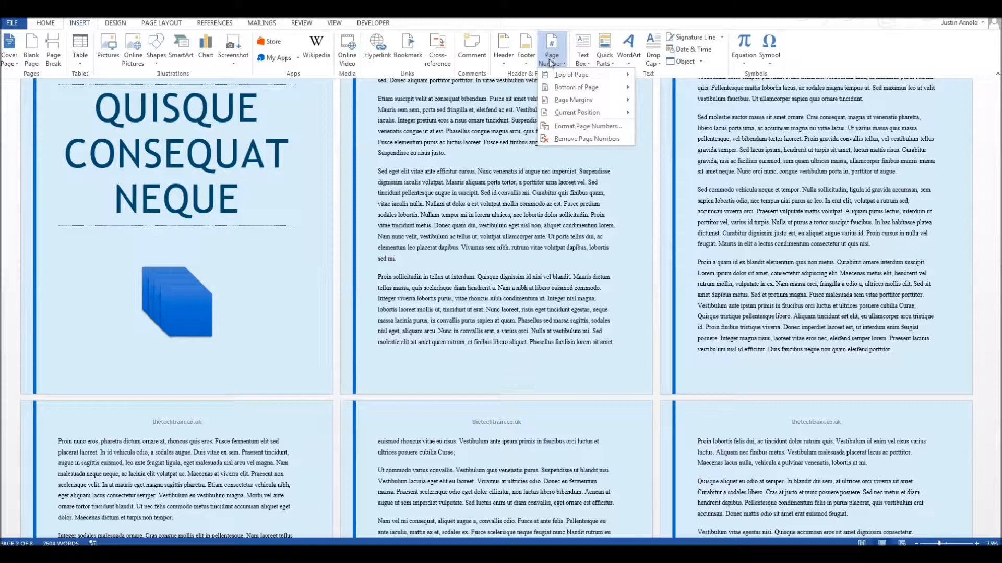
pyautogui.moveTo(563, 77)
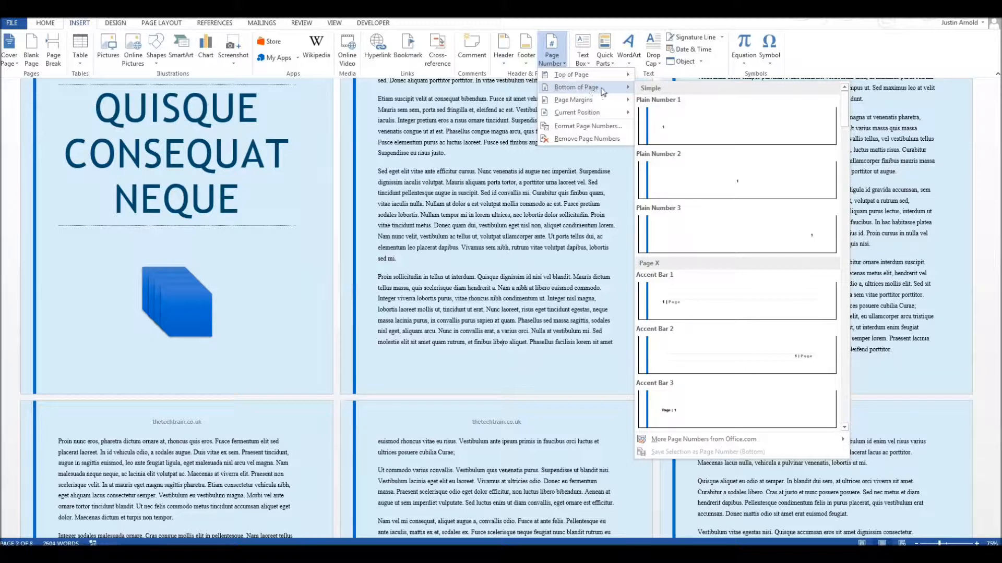
pyautogui.scroll(-5, 709, 157)
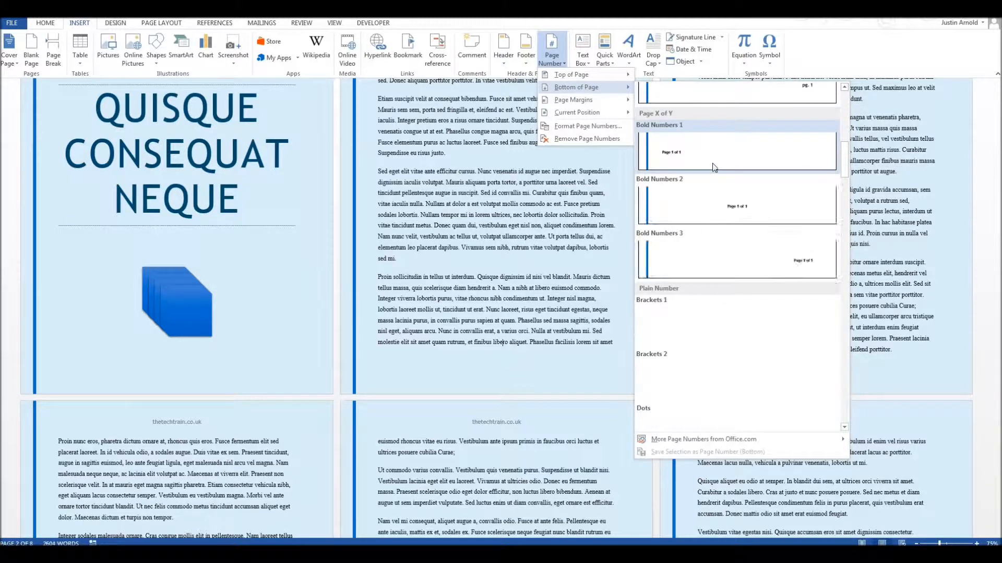
pyautogui.scroll(-5, 736, 183)
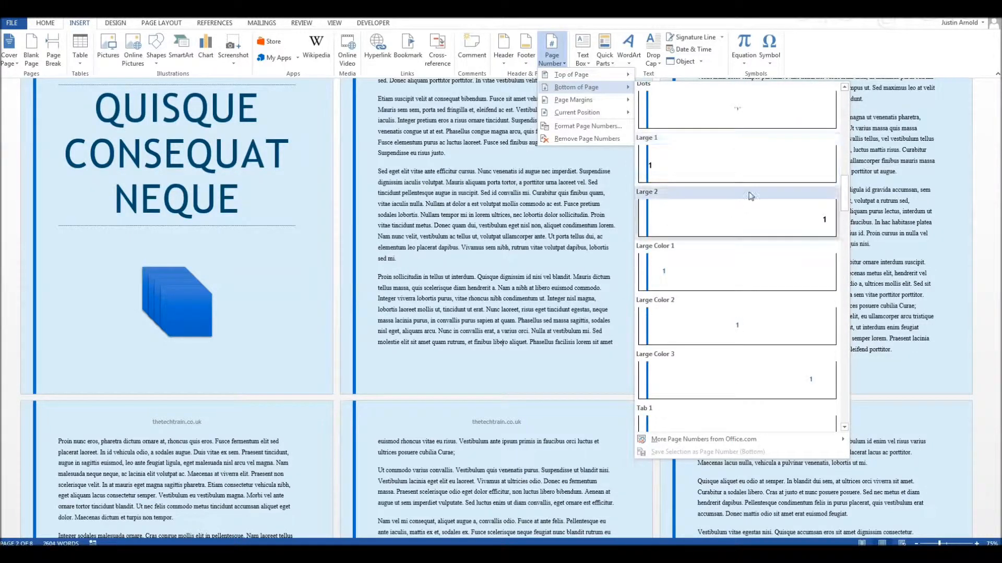
pyautogui.scroll(-2, 749, 196)
pyautogui.scroll(-6, 751, 204)
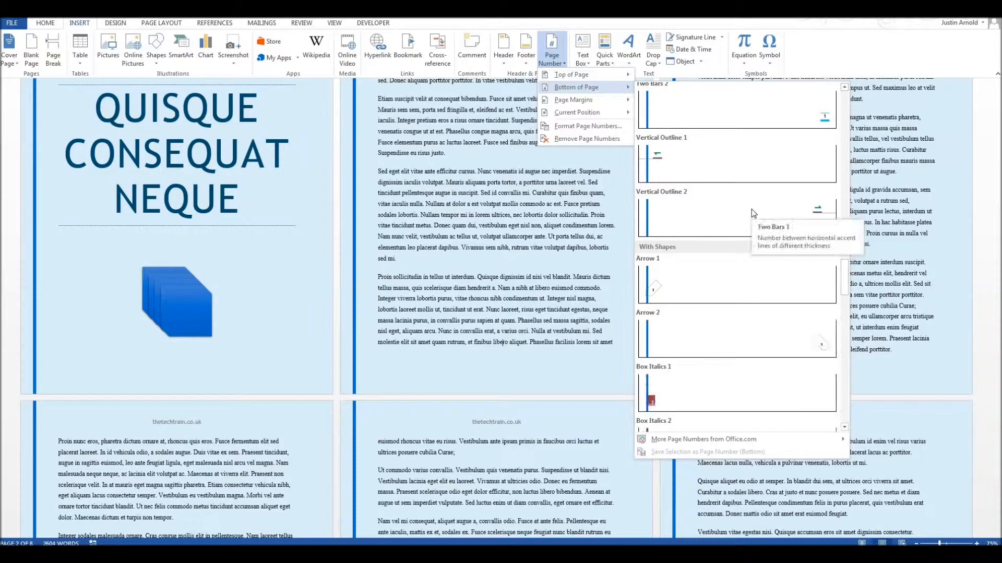
pyautogui.scroll(-3, 753, 214)
pyautogui.scroll(-4, 751, 212)
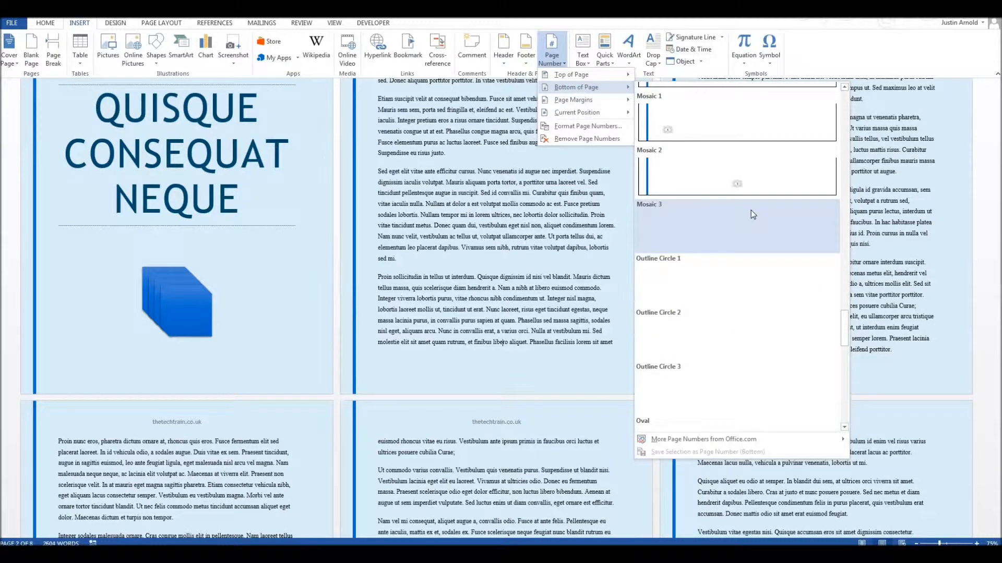
pyautogui.scroll(-3, 745, 220)
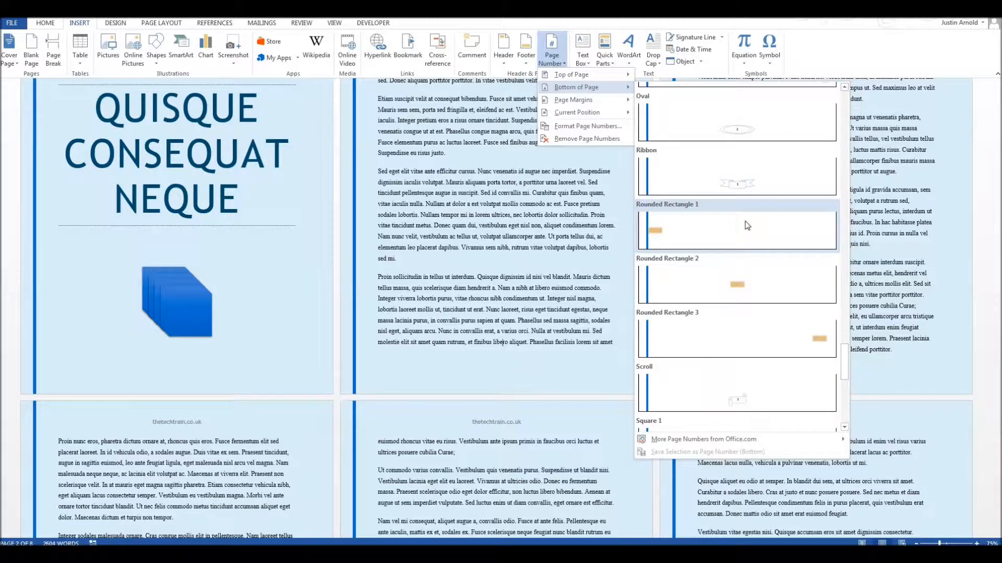
pyautogui.scroll(-4, 746, 227)
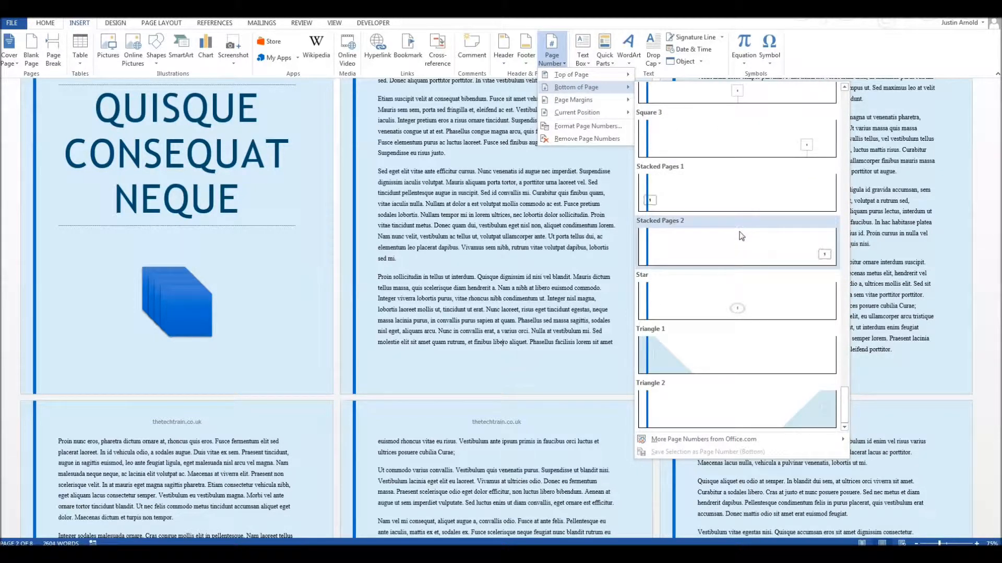
pyautogui.scroll(10, 731, 243)
pyautogui.scroll(6, 725, 240)
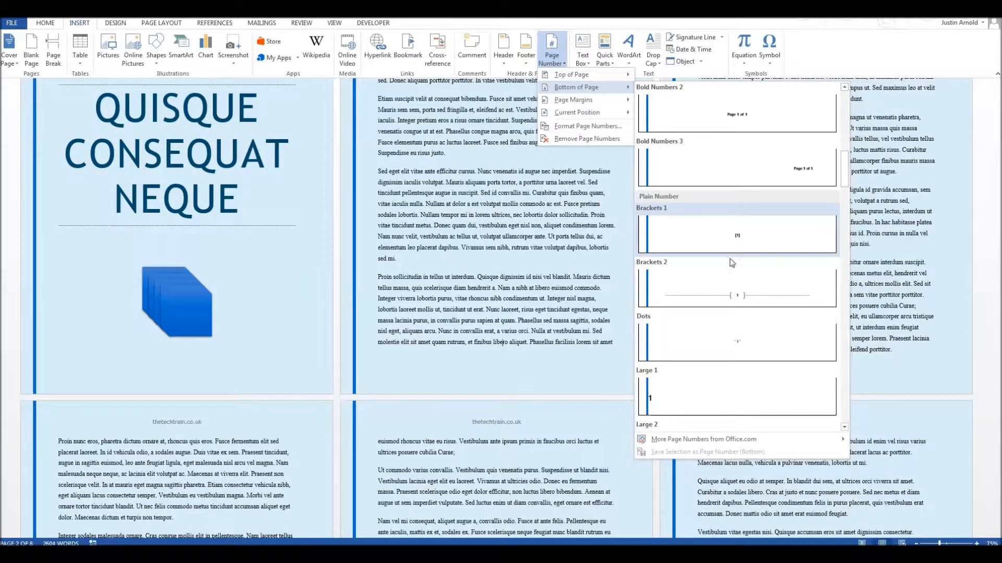
pyautogui.click(738, 290)
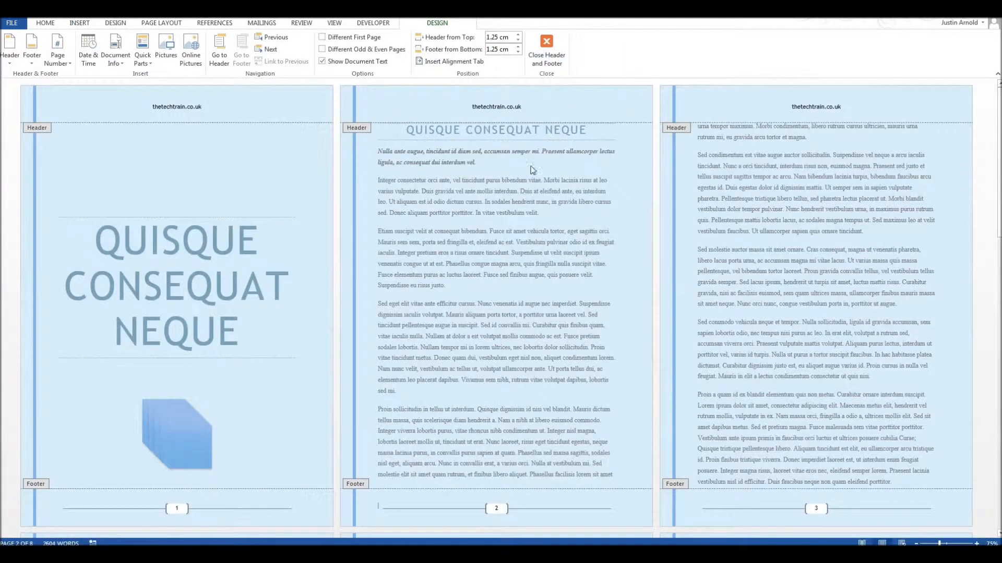
# Examine the footer page numbering on the title page and the pages that follow it.
pyautogui.scroll(-3, 432, 188)
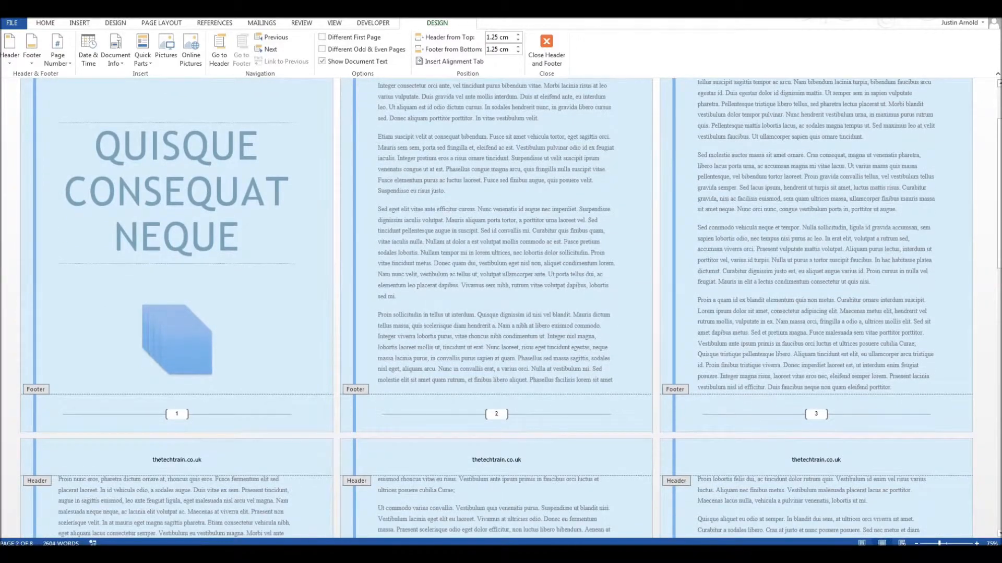
pyautogui.scroll(-3, 562, 376)
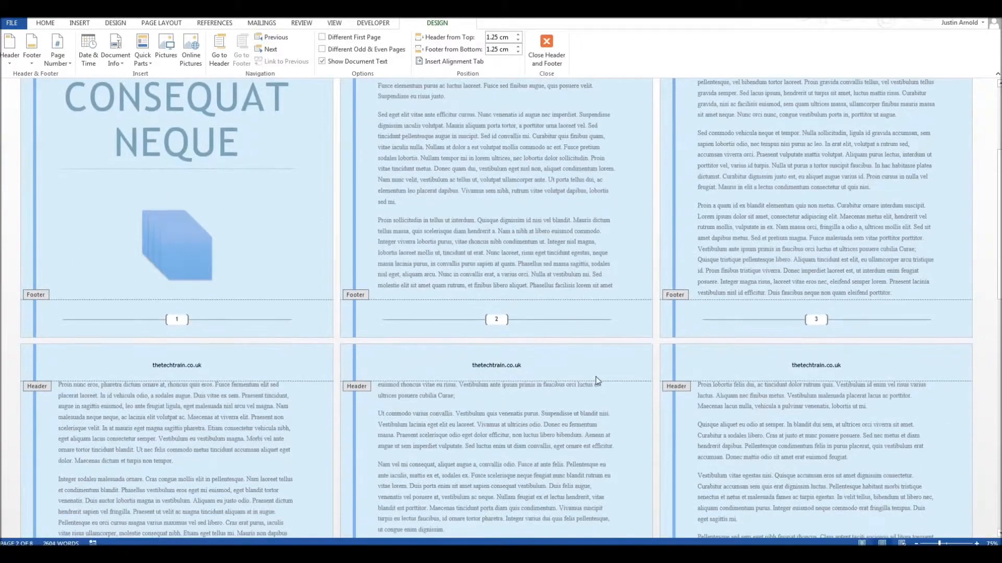
pyautogui.scroll(6, 546, 375)
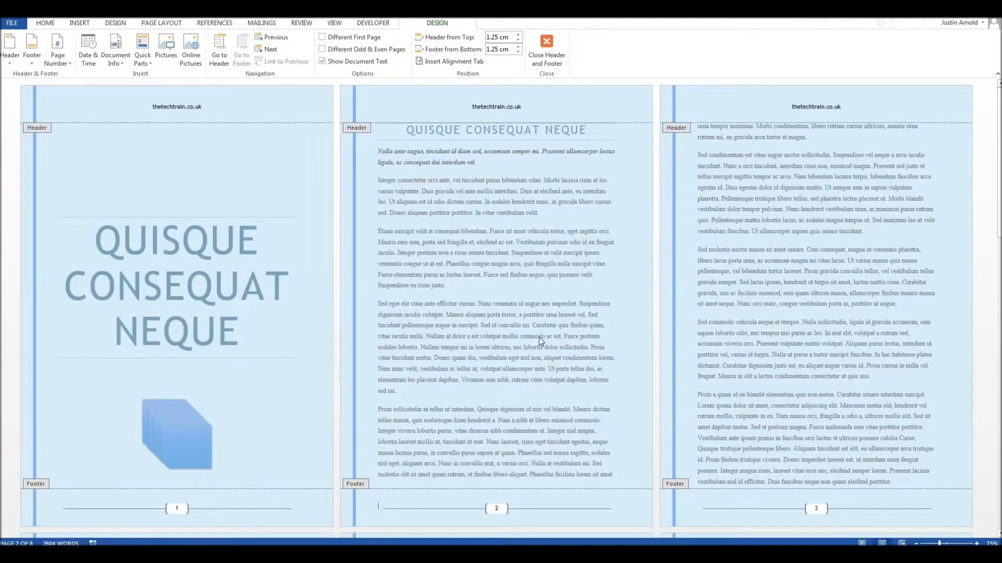
pyautogui.scroll(-2, 541, 341)
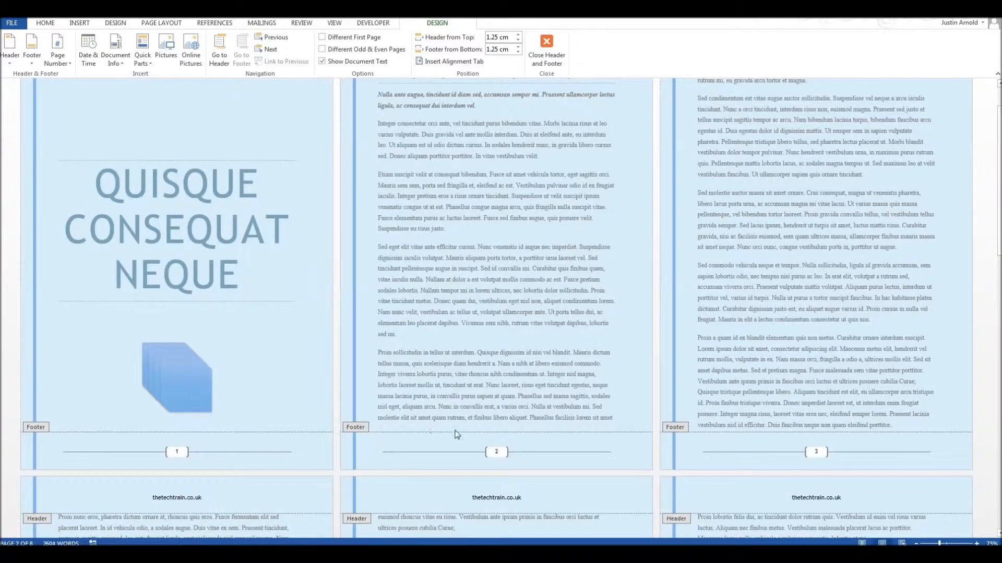
pyautogui.scroll(2, 539, 426)
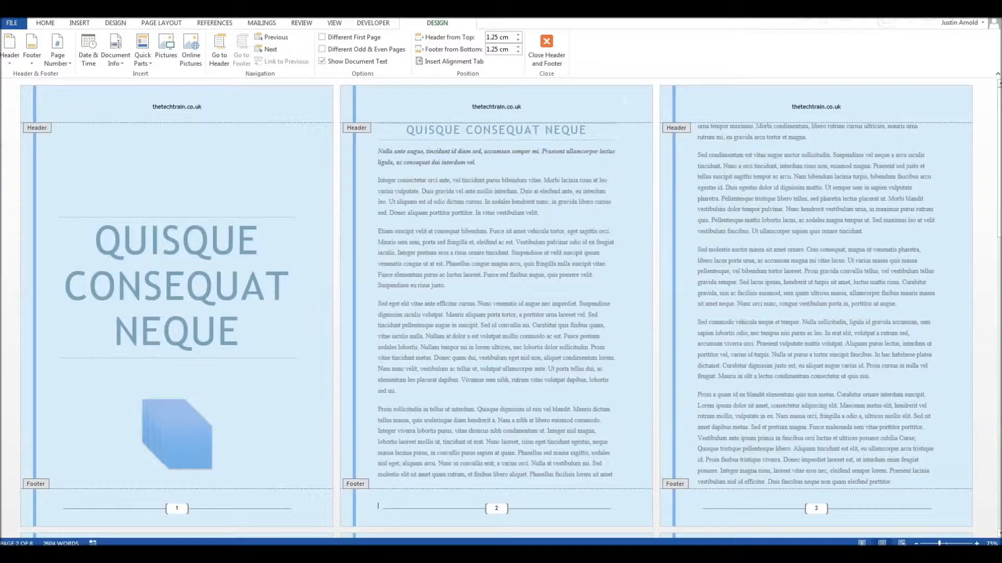
pyautogui.scroll(-3, 496, 223)
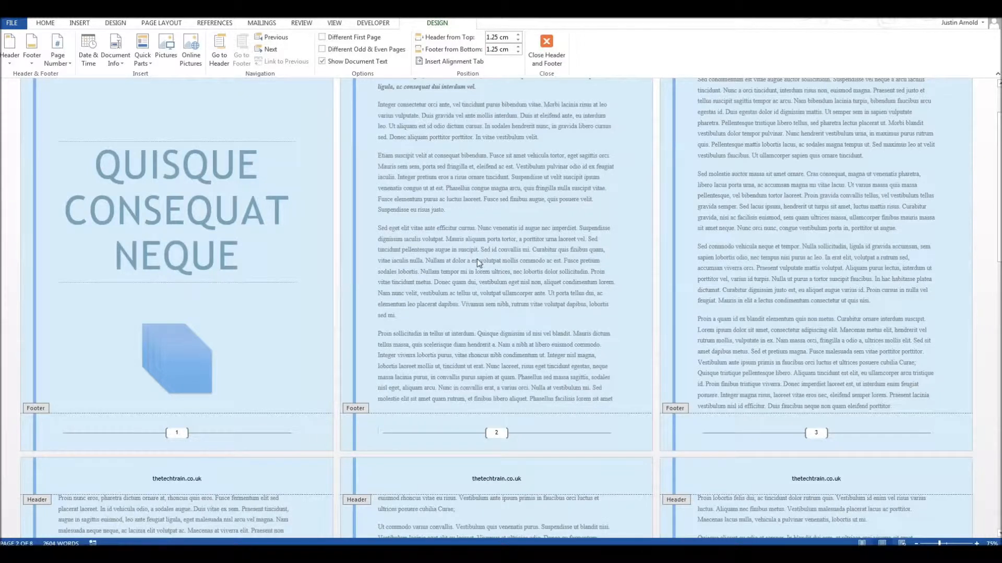
pyautogui.scroll(3, 475, 260)
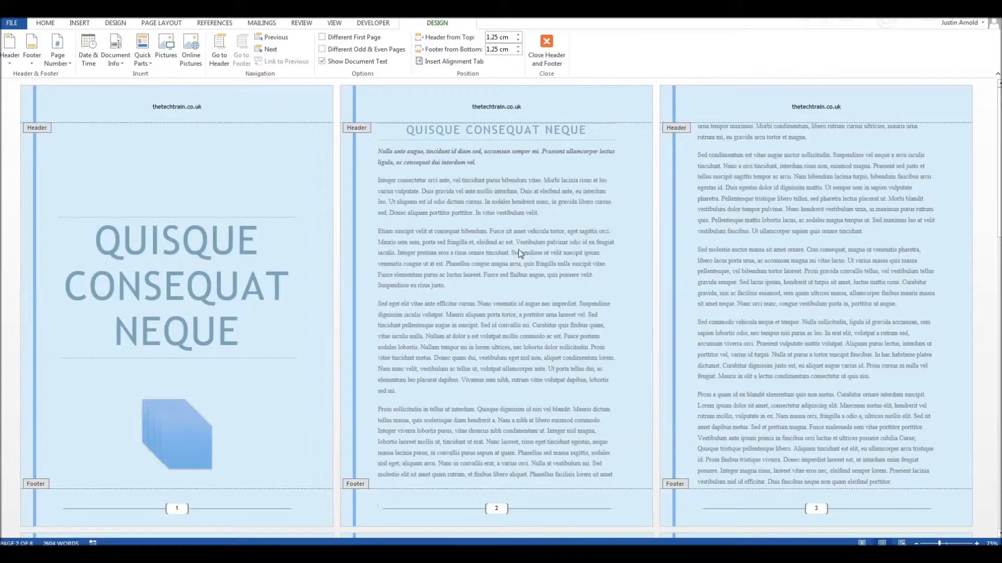
pyautogui.scroll(-3, 519, 257)
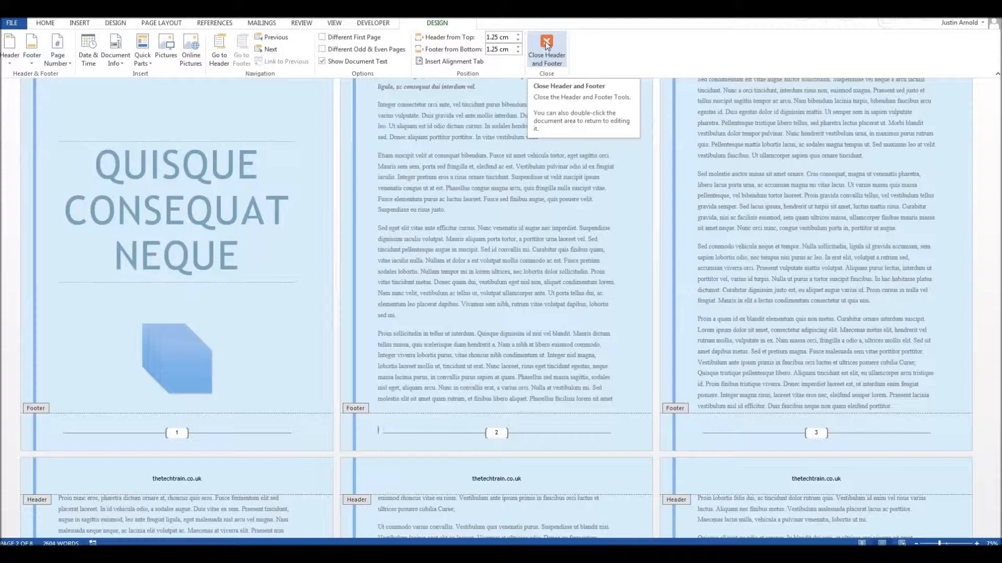
# Leave header and footer editing and return to the body text on page 2.
pyautogui.click(214, 23)
pyautogui.click(161, 23)
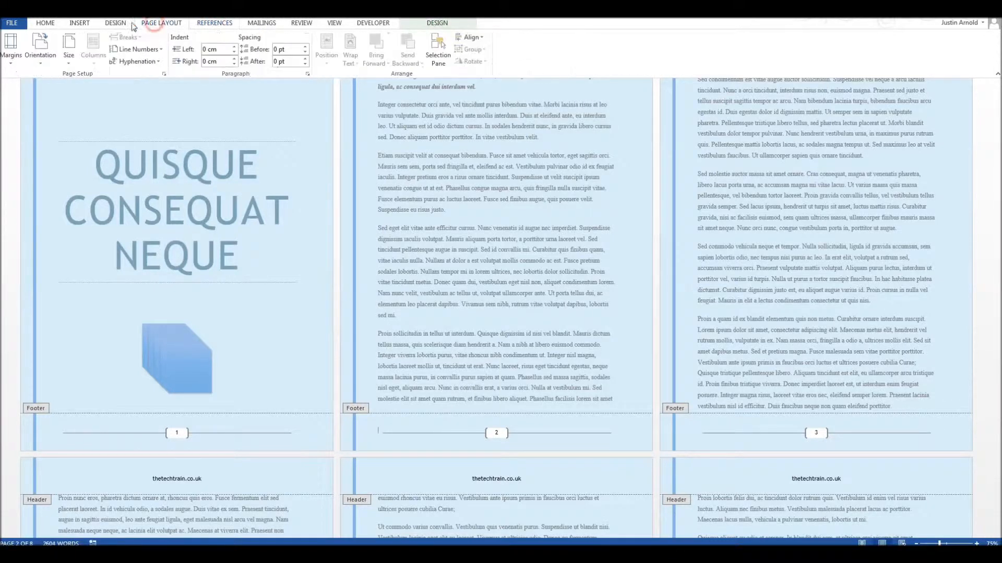
pyautogui.click(115, 23)
pyautogui.click(40, 25)
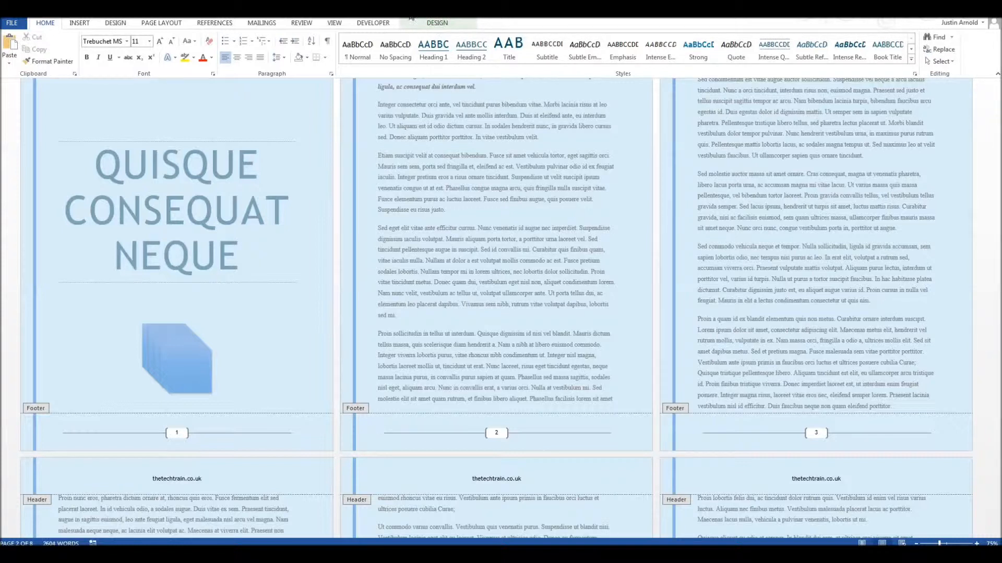
pyautogui.click(437, 25)
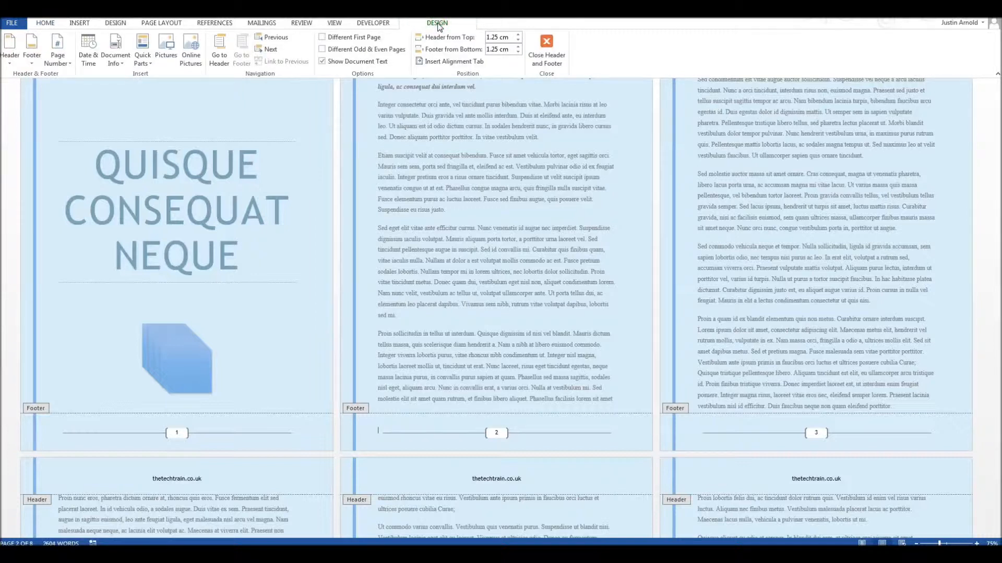
pyautogui.doubleClick(498, 188)
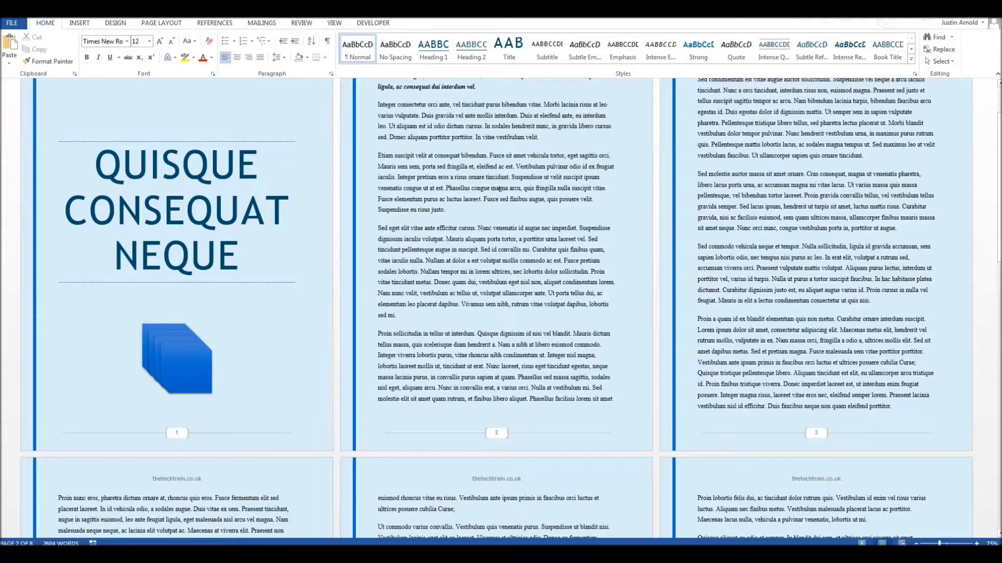
# Check the footer page numbers through the document to its last pages.
pyautogui.scroll(-5, 497, 308)
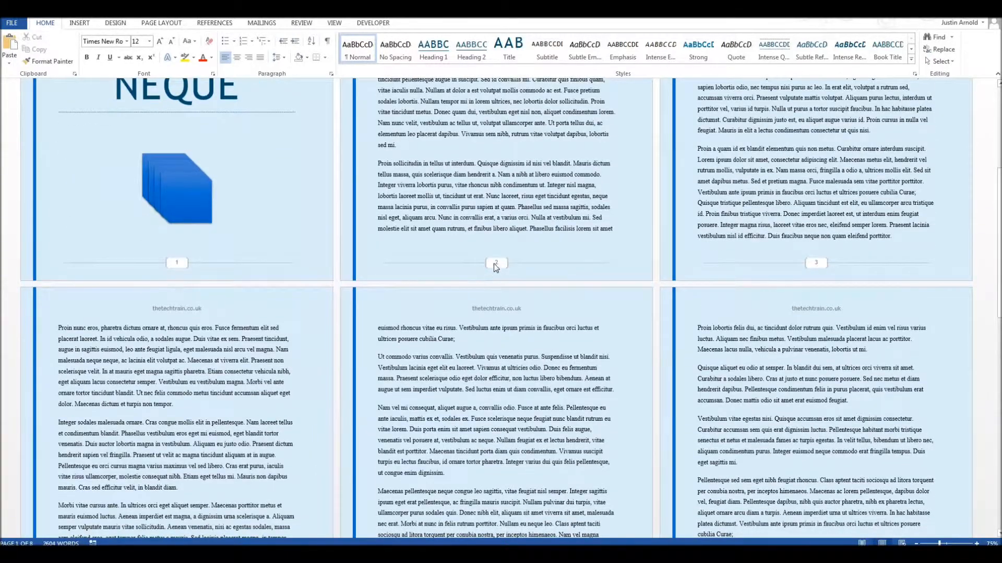
pyautogui.scroll(-8, 500, 276)
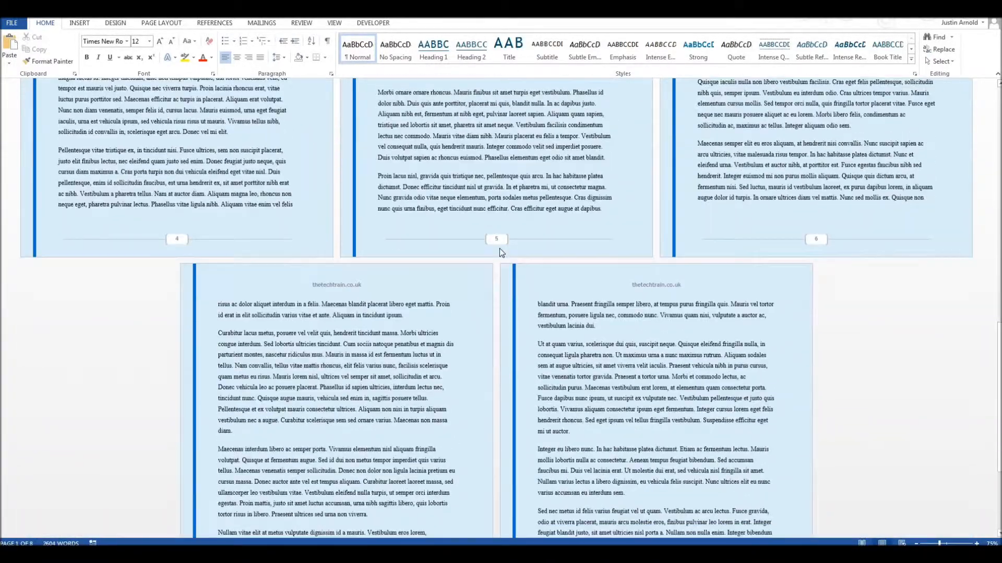
pyautogui.scroll(-2, 500, 277)
pyautogui.scroll(3, 479, 302)
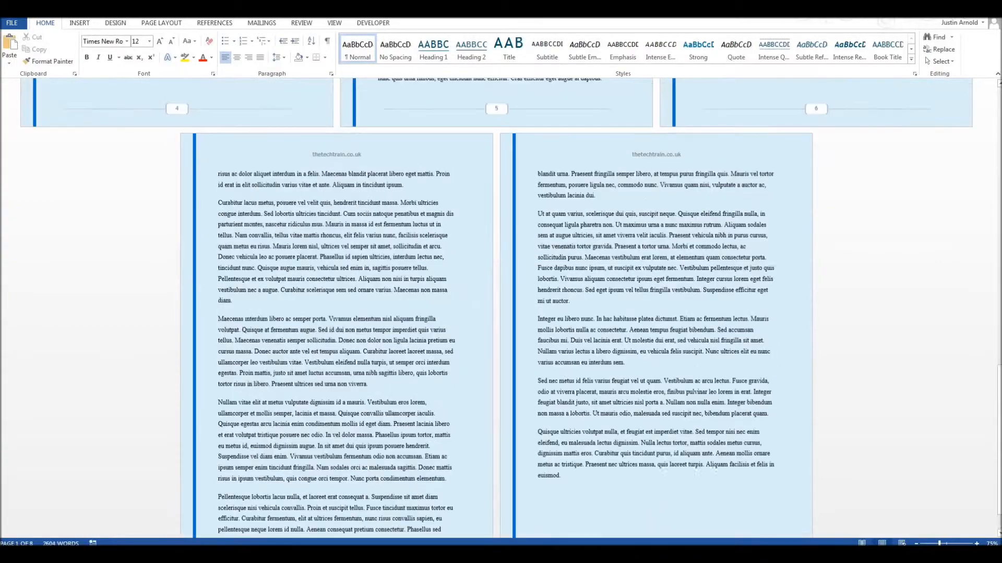
pyautogui.scroll(10, 479, 302)
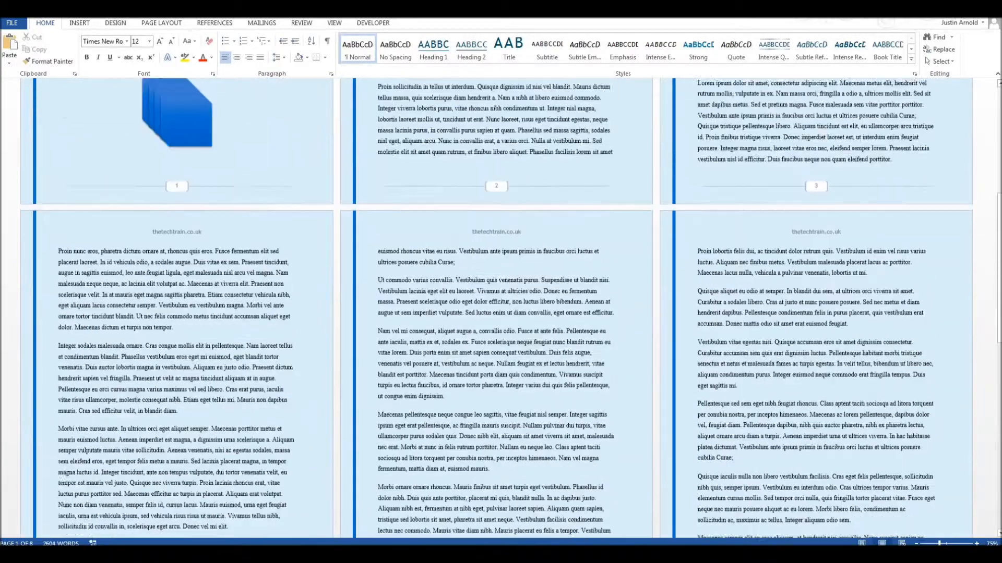
pyautogui.scroll(3, 471, 292)
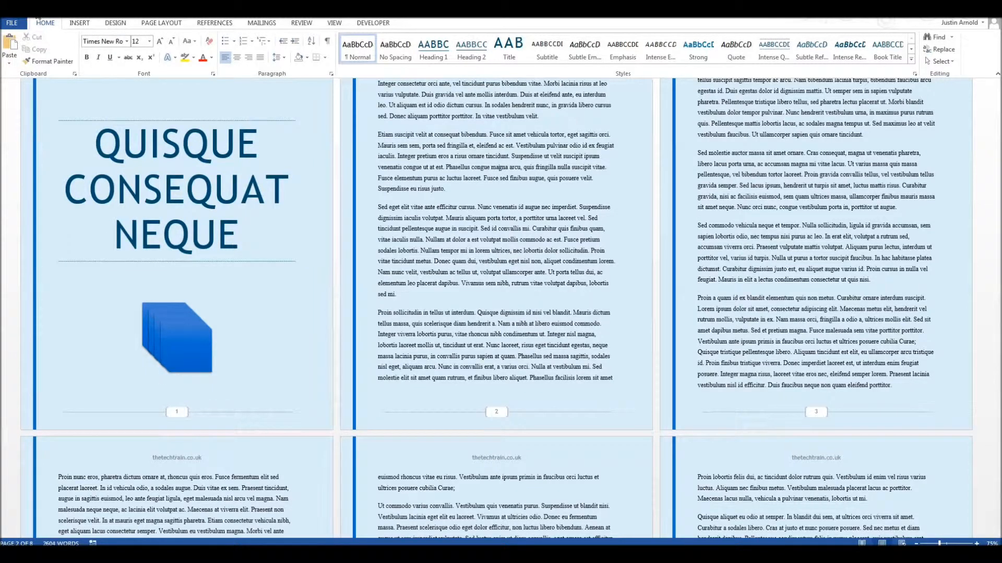
# Undo the insertion of the footer page numbers and place the cursor in the body text on page 2.
pyautogui.click(454, 193)
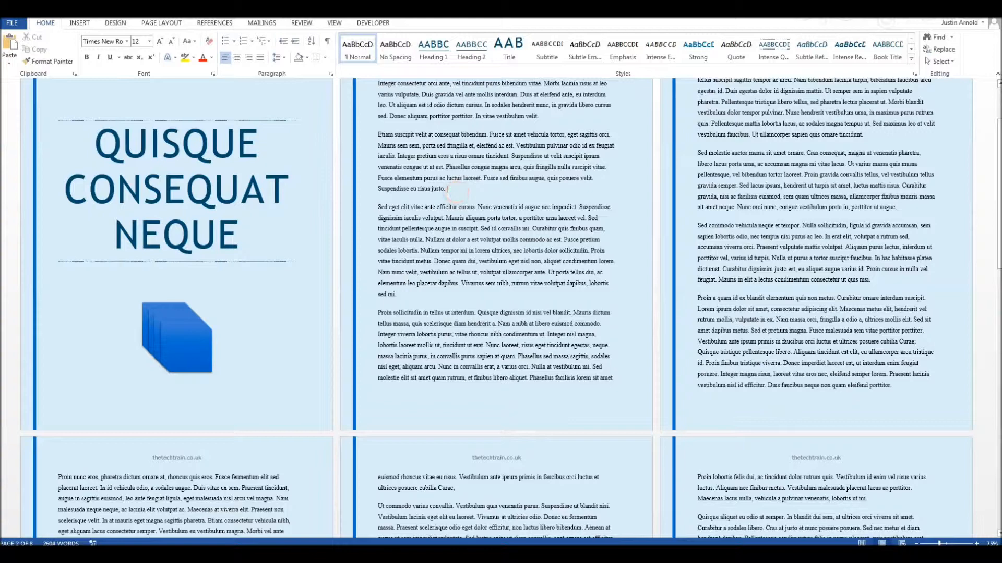
pyautogui.scroll(2, 497, 307)
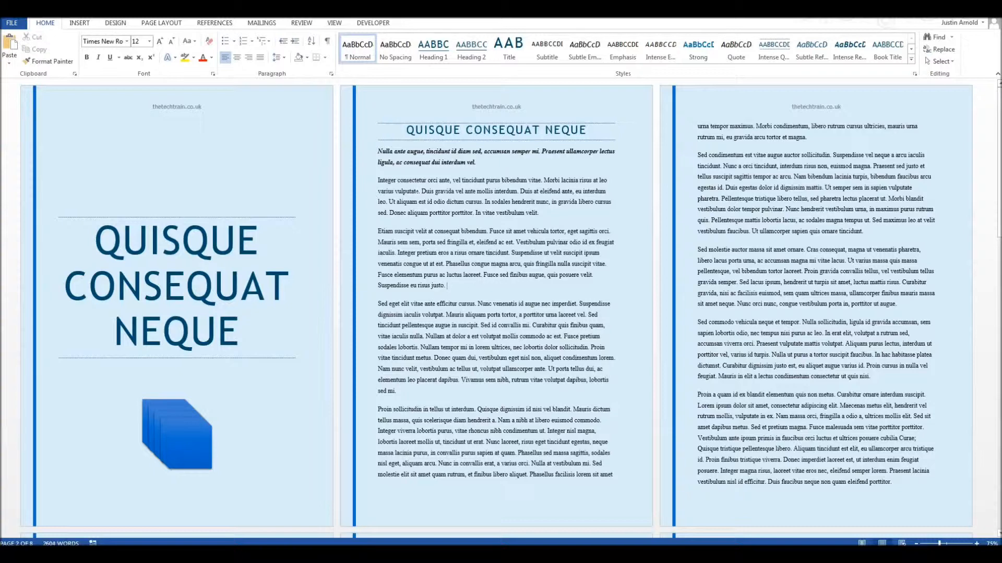
pyautogui.scroll(-3, 496, 282)
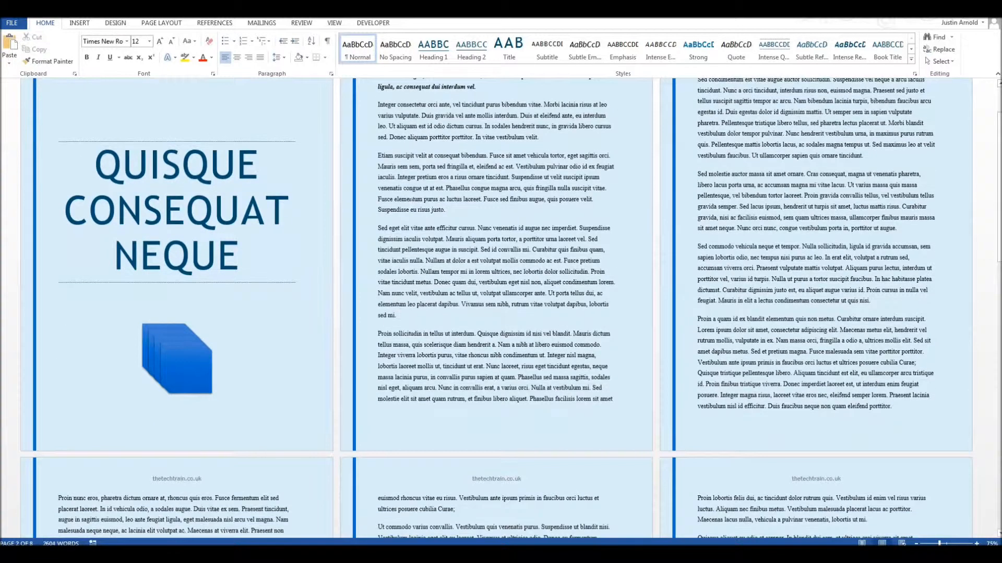
pyautogui.scroll(-5, 495, 282)
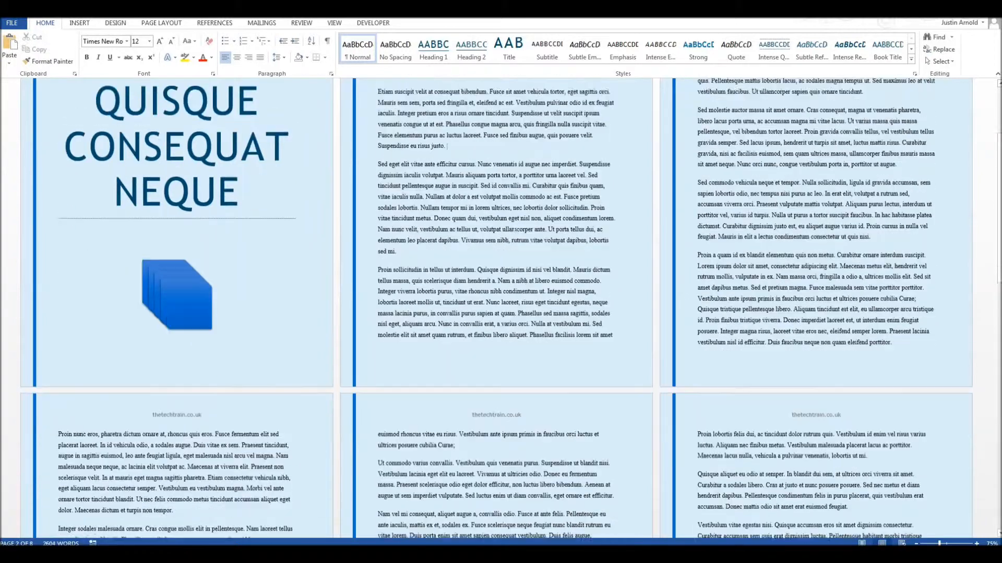
pyautogui.click(80, 24)
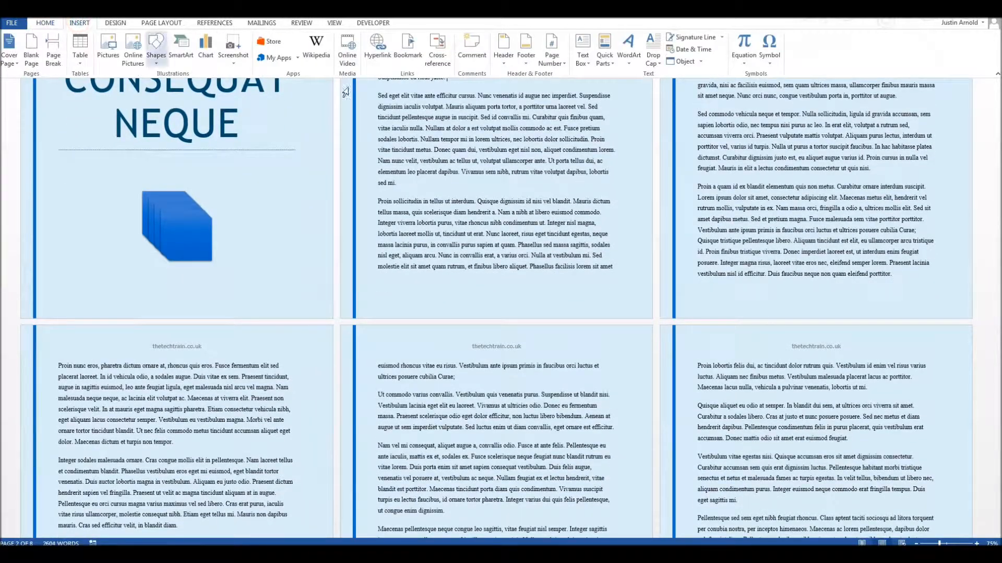
pyautogui.click(45, 23)
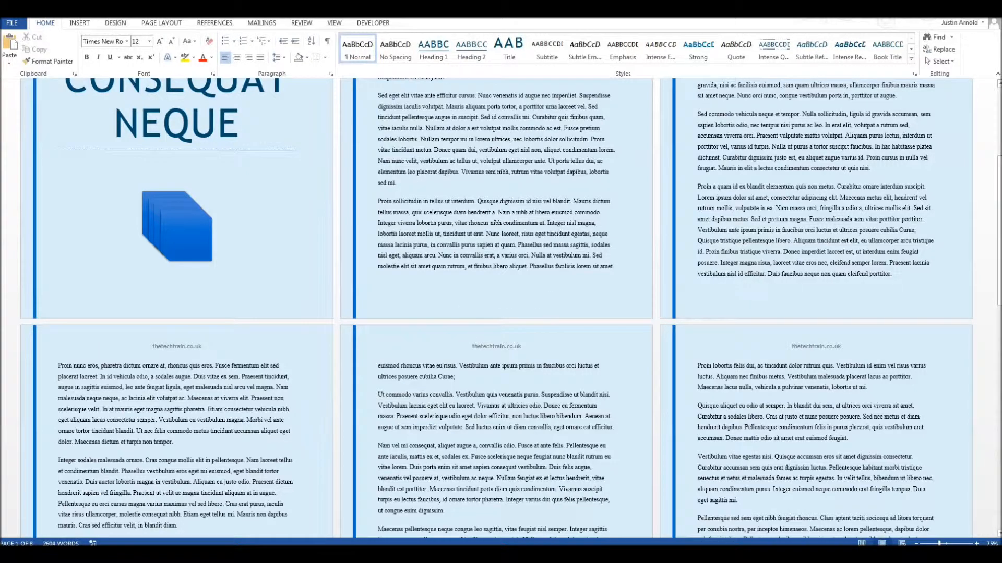
pyautogui.doubleClick(489, 295)
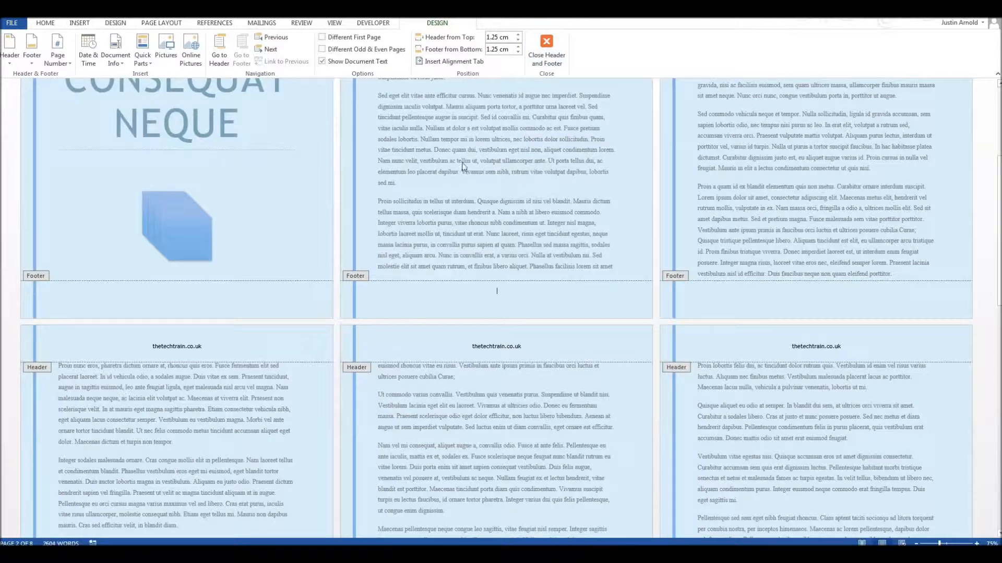
pyautogui.click(546, 54)
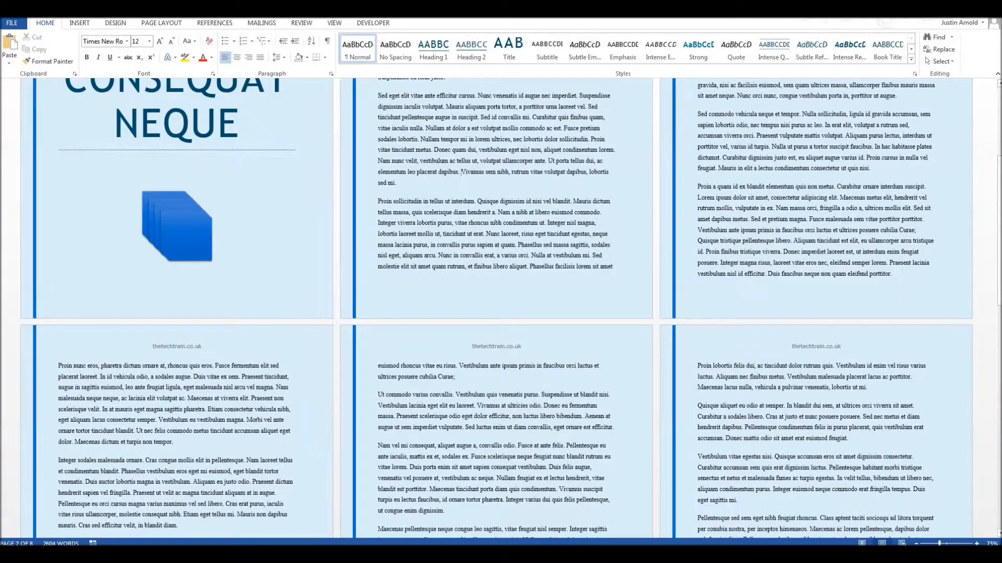
# Open the footer on page 2 for editing and bring up the header and footer design options.
pyautogui.doubleClick(493, 300)
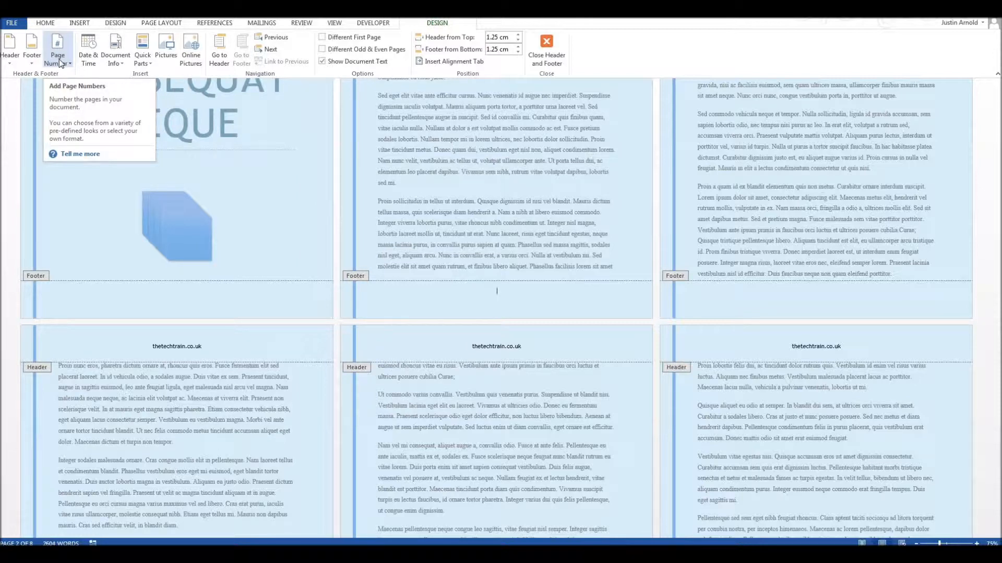
pyautogui.click(79, 22)
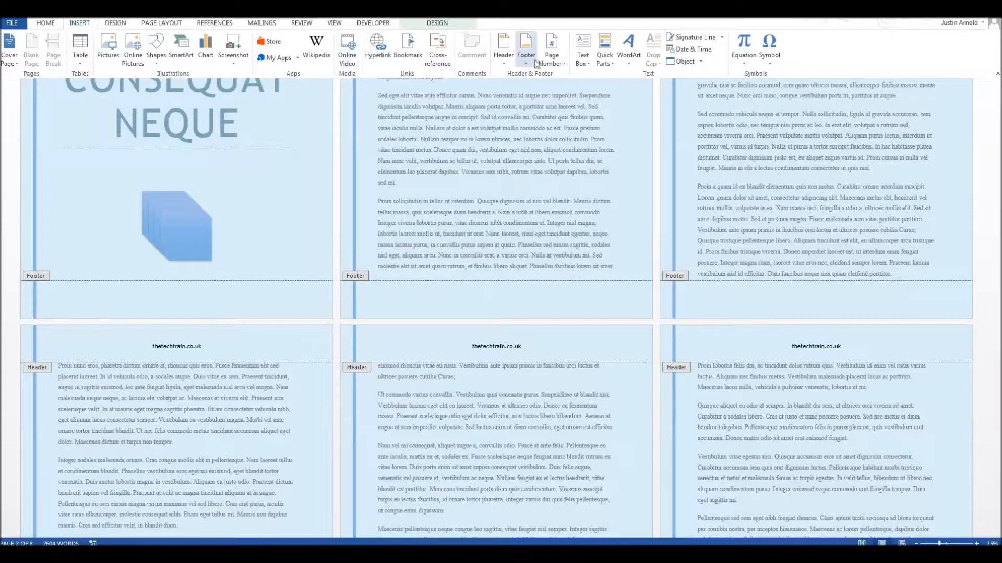
pyautogui.click(554, 62)
pyautogui.click(437, 22)
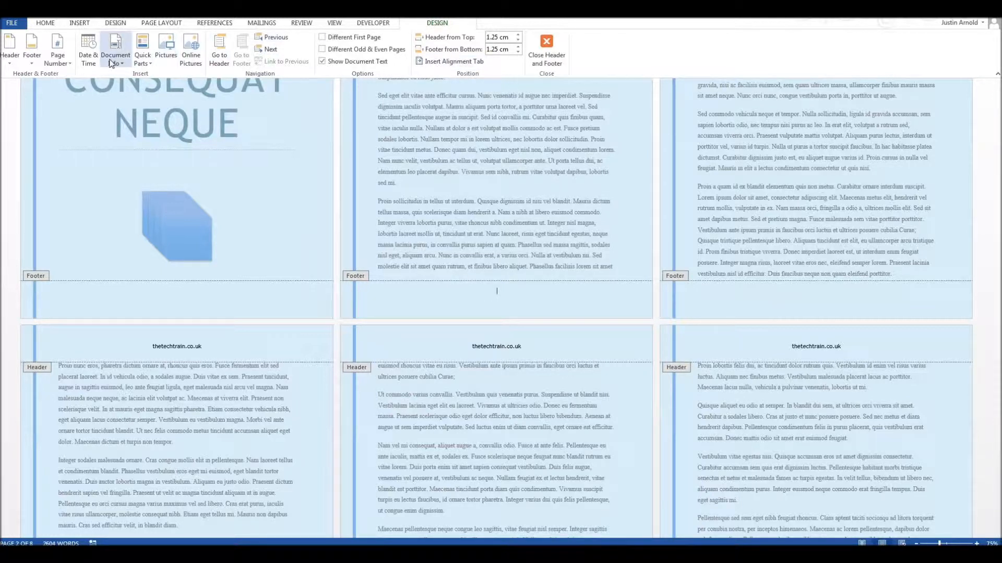
# Examine the page number format settings, including the starting-number option and the available number formats, and cancel without applying anything.
pyautogui.click(64, 63)
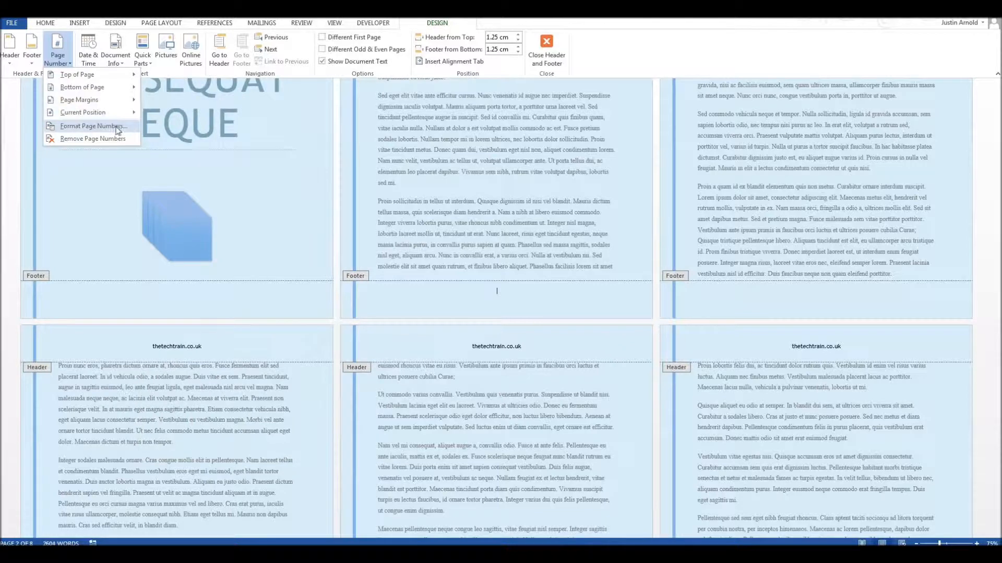
pyautogui.click(88, 127)
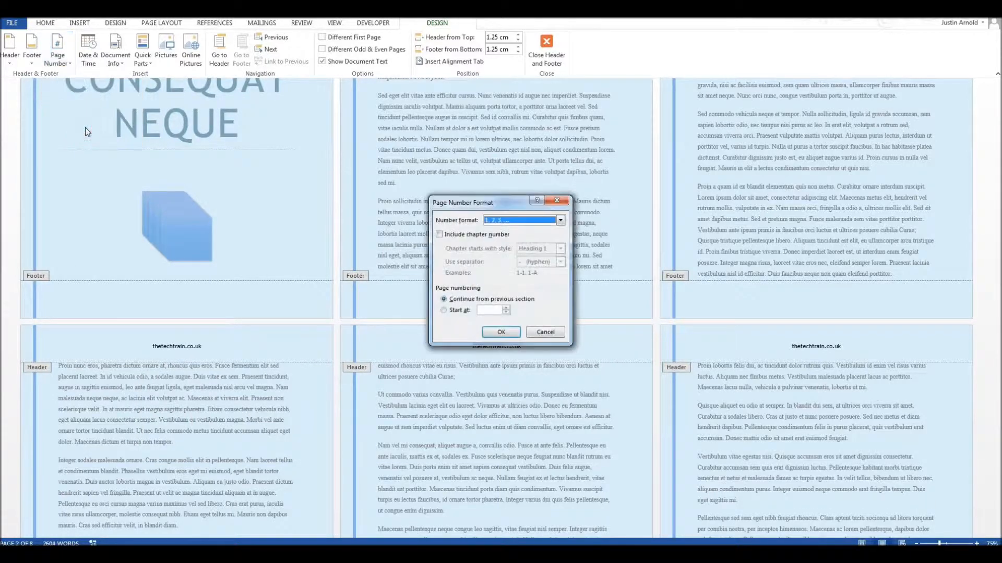
pyautogui.moveTo(488, 208); pyautogui.dragTo(477, 125)
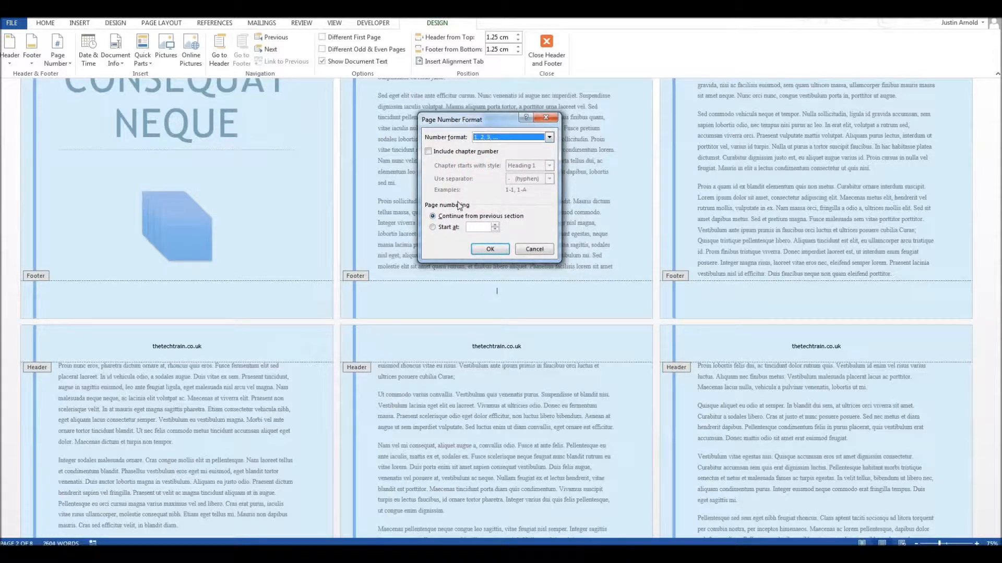
pyautogui.click(433, 228)
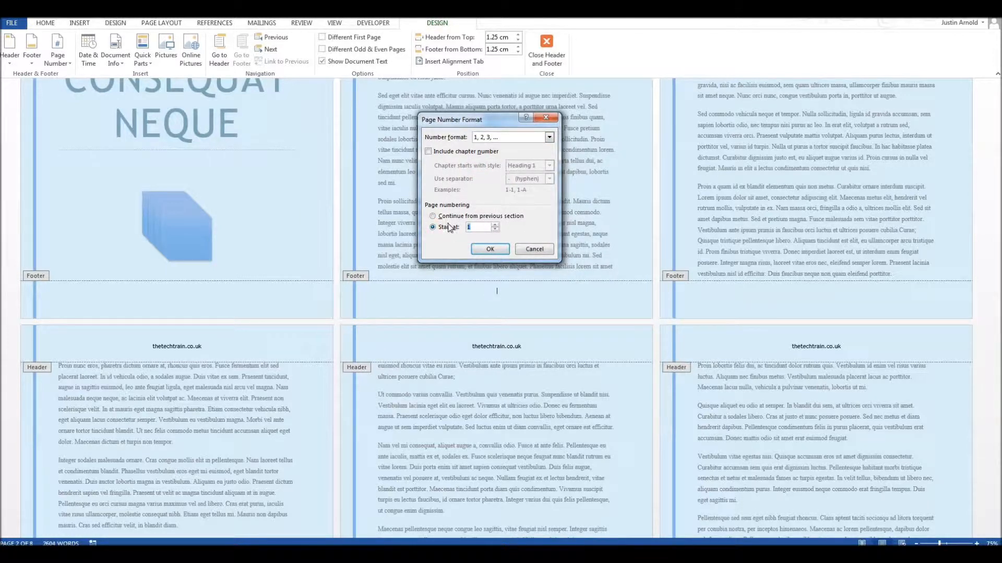
pyautogui.click(495, 225)
pyautogui.click(440, 216)
pyautogui.click(548, 137)
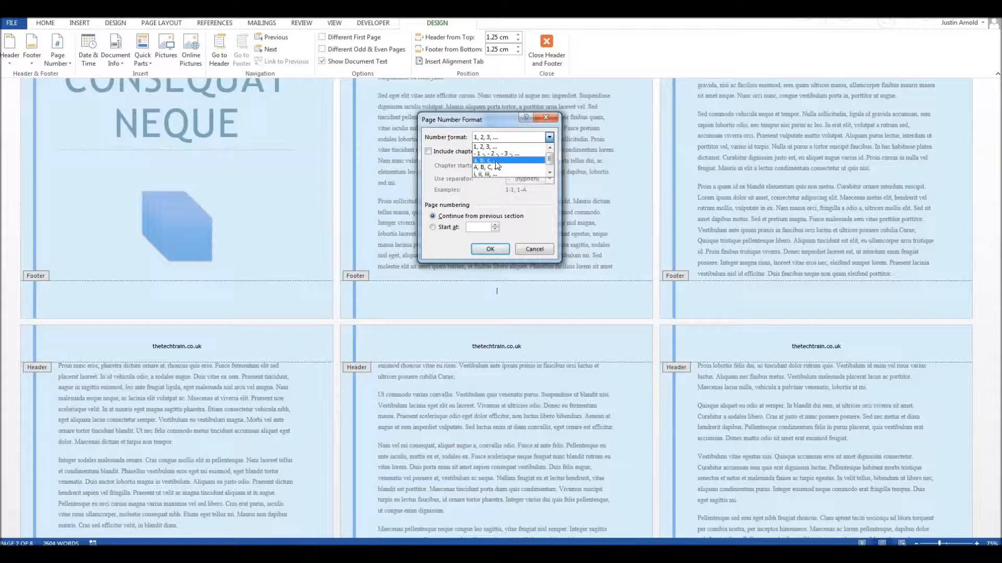
pyautogui.click(550, 173)
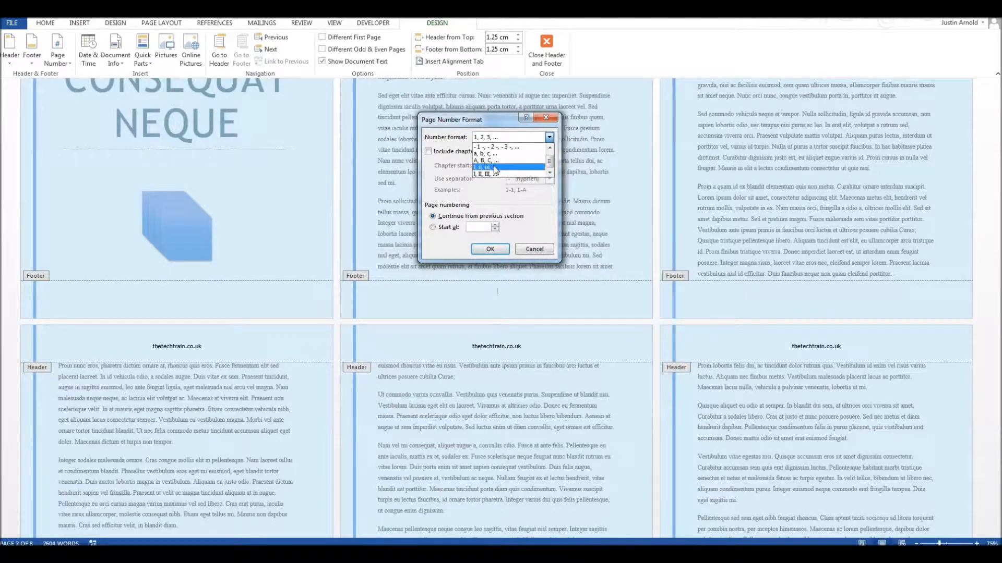
pyautogui.click(522, 230)
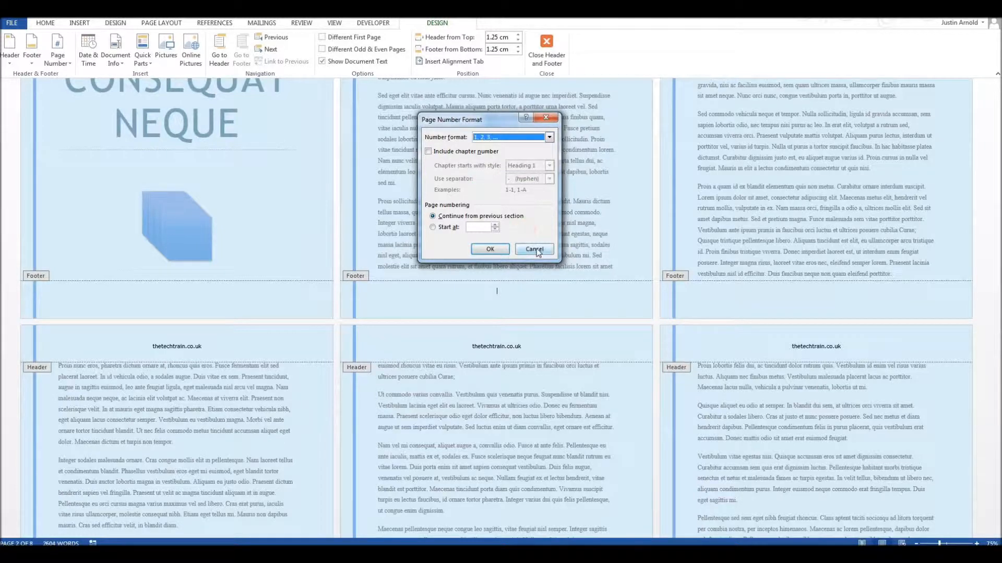
pyautogui.click(534, 249)
# Insert centred page numbers at the bottom of the pages using the Plain Number 2 style.
pyautogui.click(63, 50)
pyautogui.moveTo(83, 87)
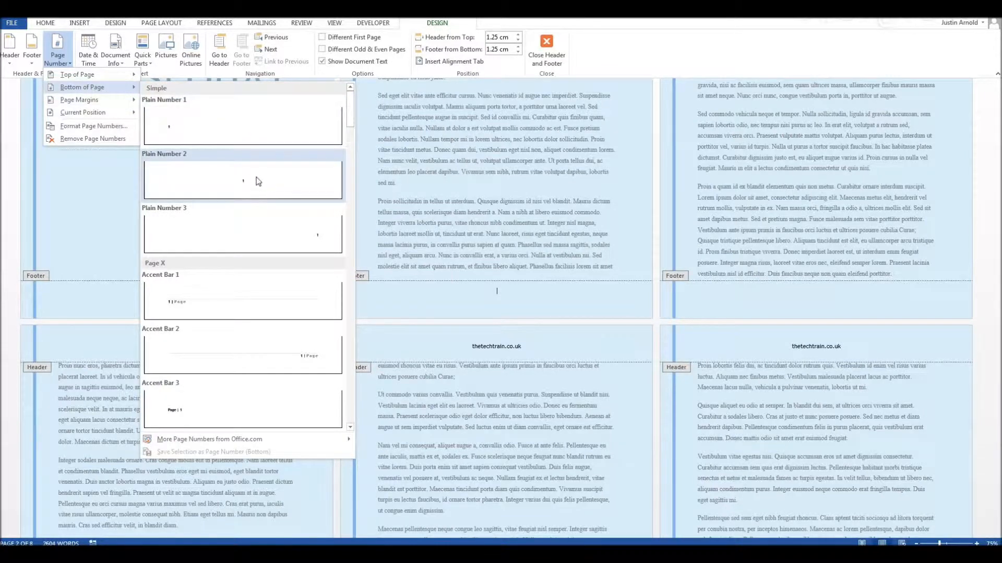
pyautogui.click(256, 181)
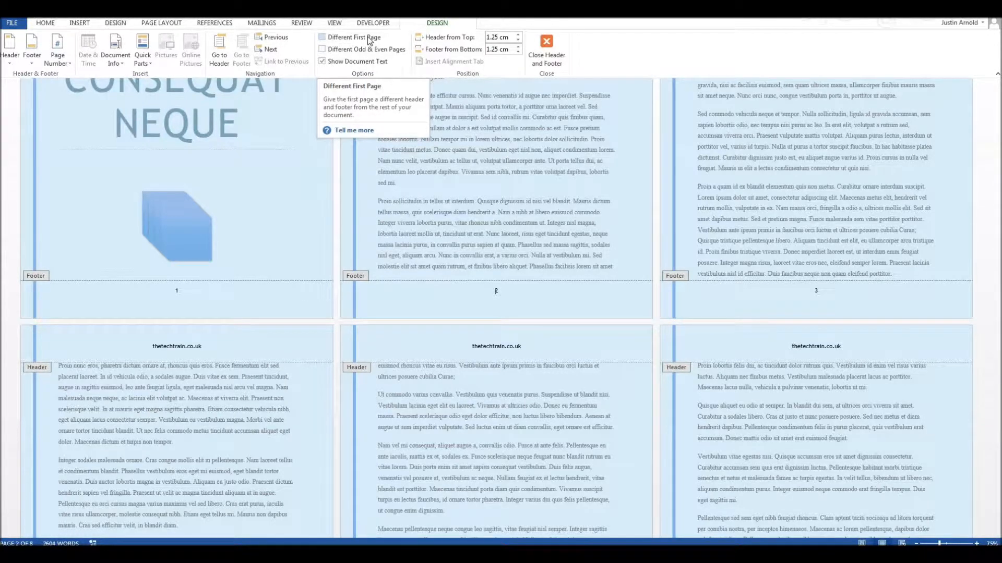
# Enable Different First Page so the title page carries no header or page number, and check the first pages.
pyautogui.click(322, 38)
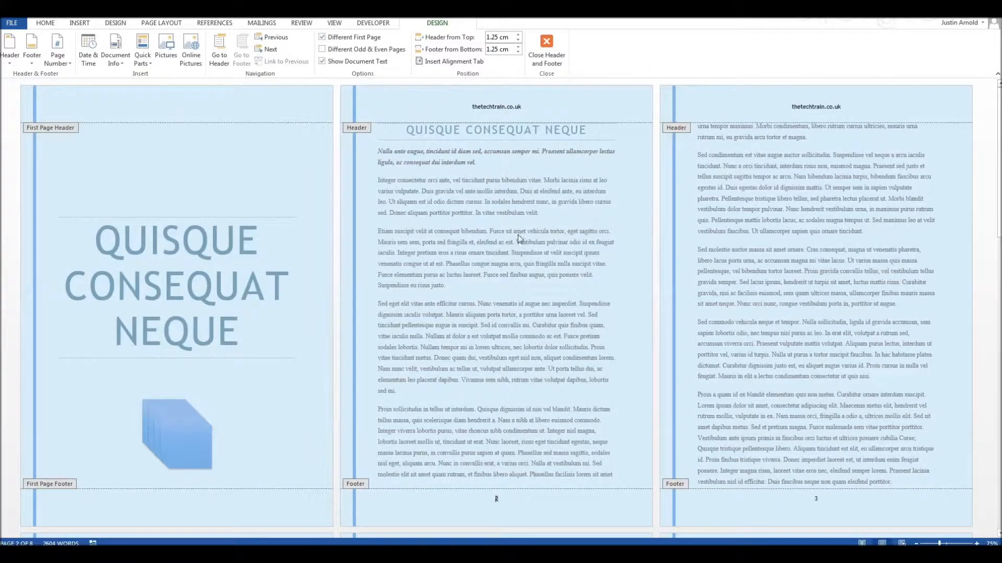
pyautogui.scroll(-5, 541, 225)
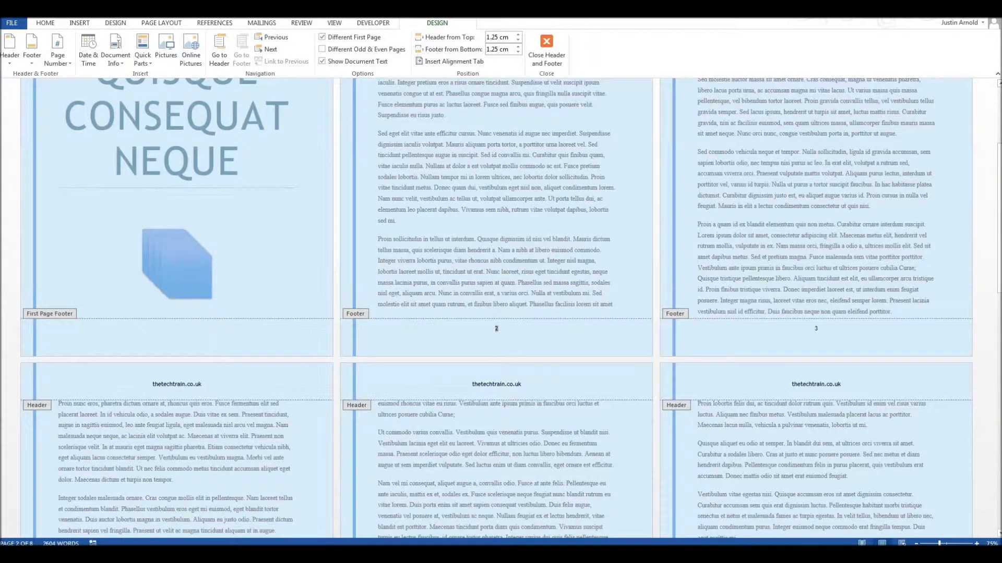
pyautogui.scroll(5, 208, 265)
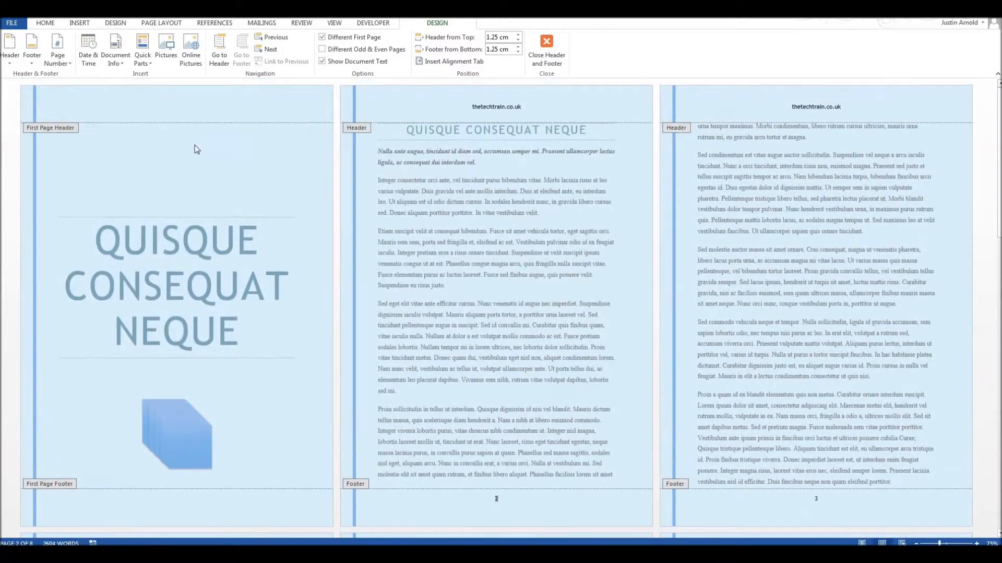
pyautogui.scroll(-4, 194, 194)
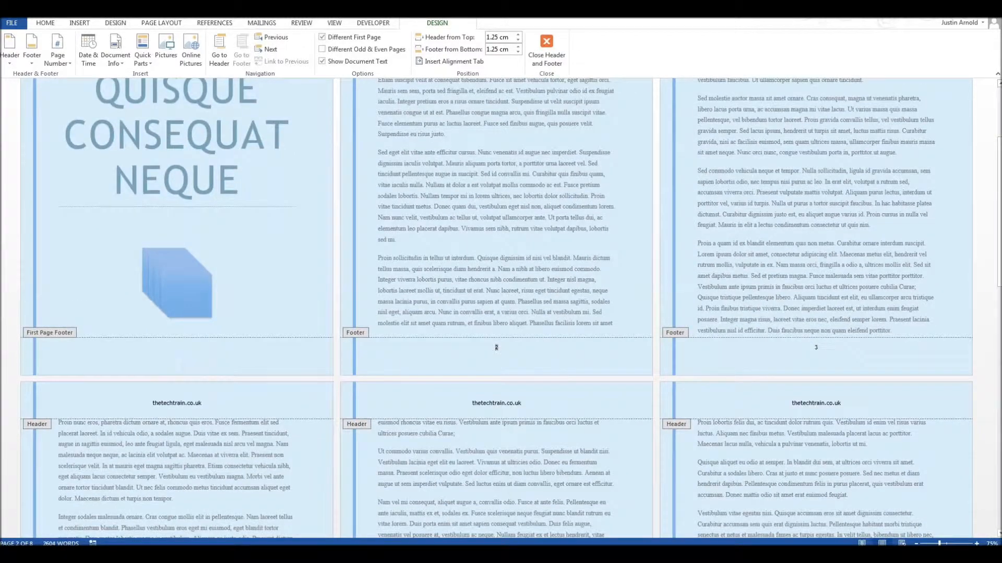
# Set the document's page numbering to start at 3, working from the page 2 footer.
pyautogui.click(521, 348)
pyautogui.click(64, 65)
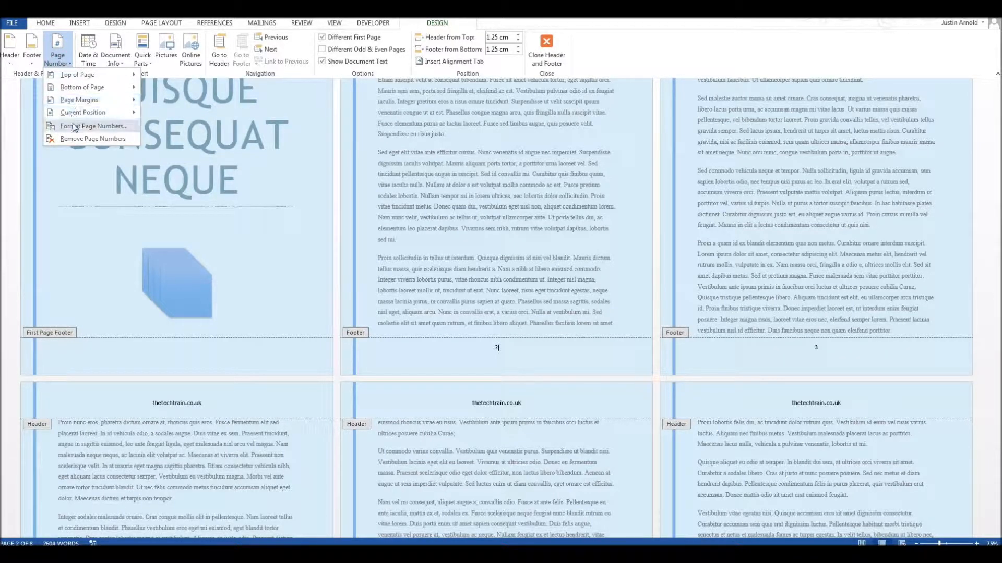
pyautogui.click(96, 127)
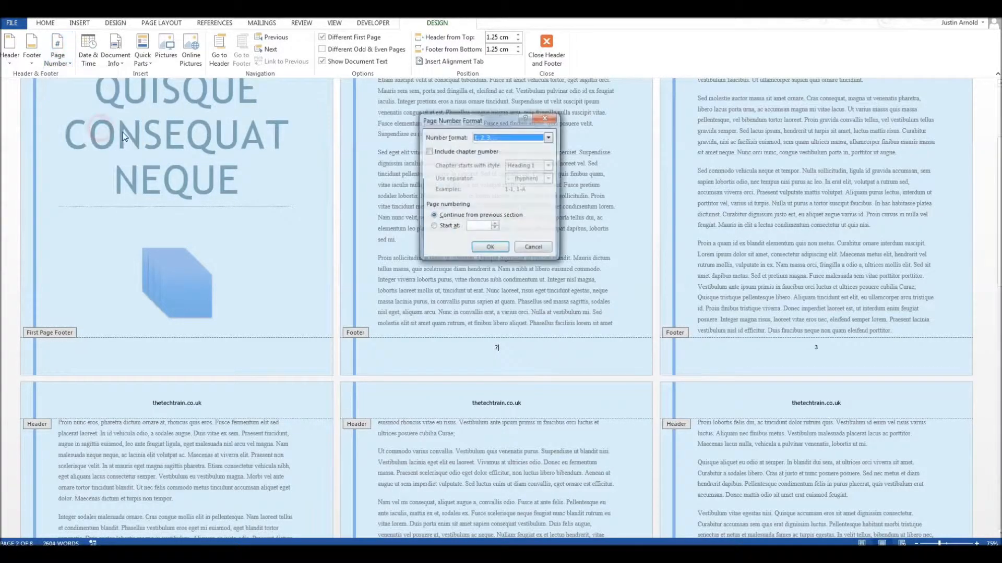
pyautogui.click(432, 227)
pyautogui.write('3')
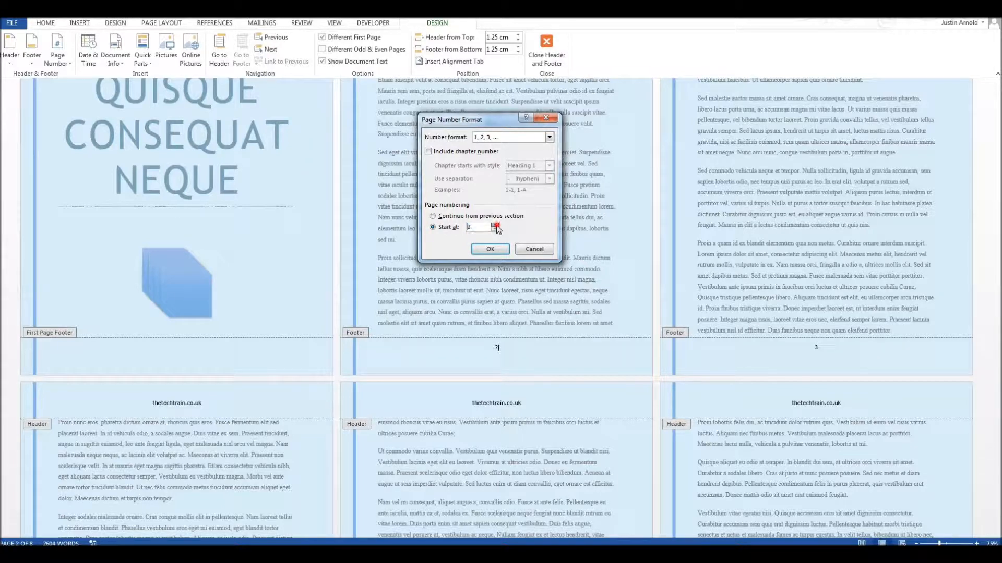
pyautogui.click(491, 249)
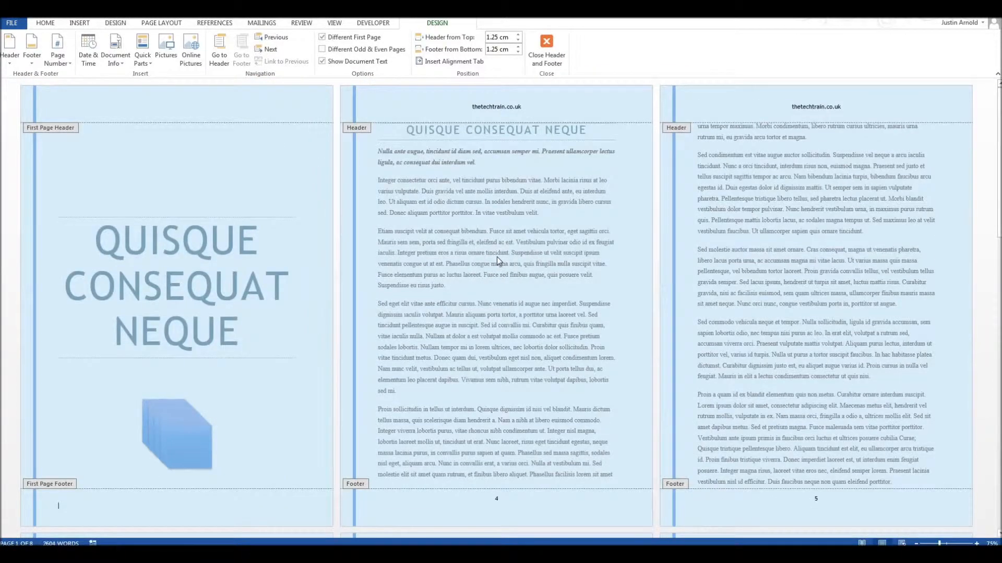
# Set the page numbering to start at 1 from the page 2 footer and check the numbers on the first pages.
pyautogui.scroll(-5, 496, 257)
pyautogui.scroll(-2, 194, 258)
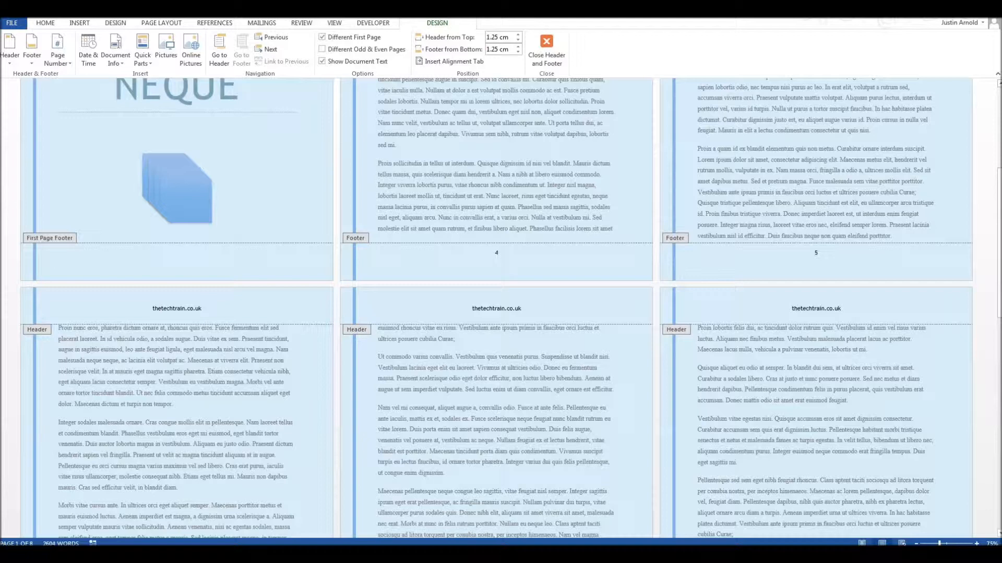
pyautogui.click(495, 253)
pyautogui.click(58, 54)
pyautogui.click(80, 129)
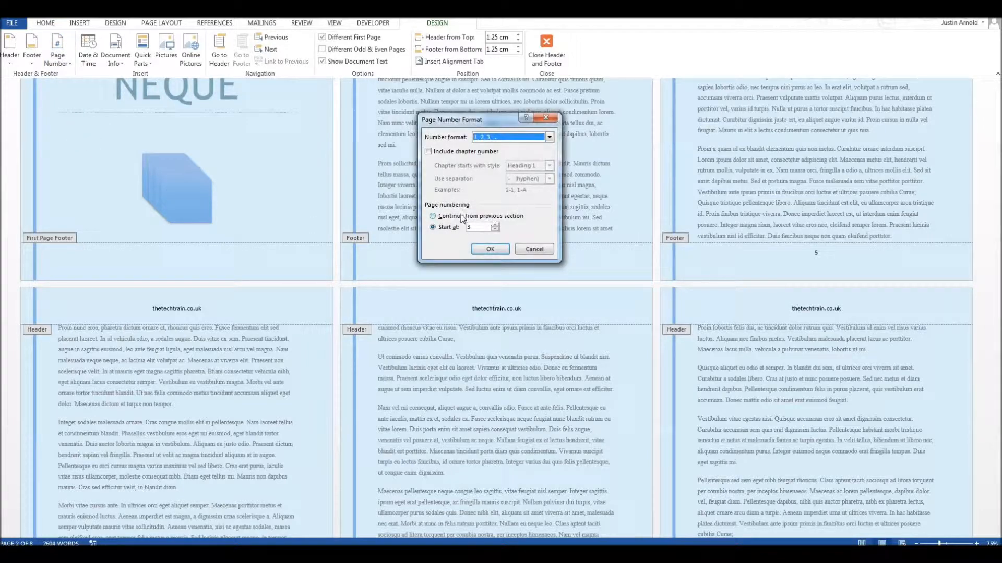
pyautogui.click(495, 225)
pyautogui.click(494, 224)
pyautogui.click(496, 229)
pyautogui.click(491, 249)
pyautogui.scroll(3, 562, 225)
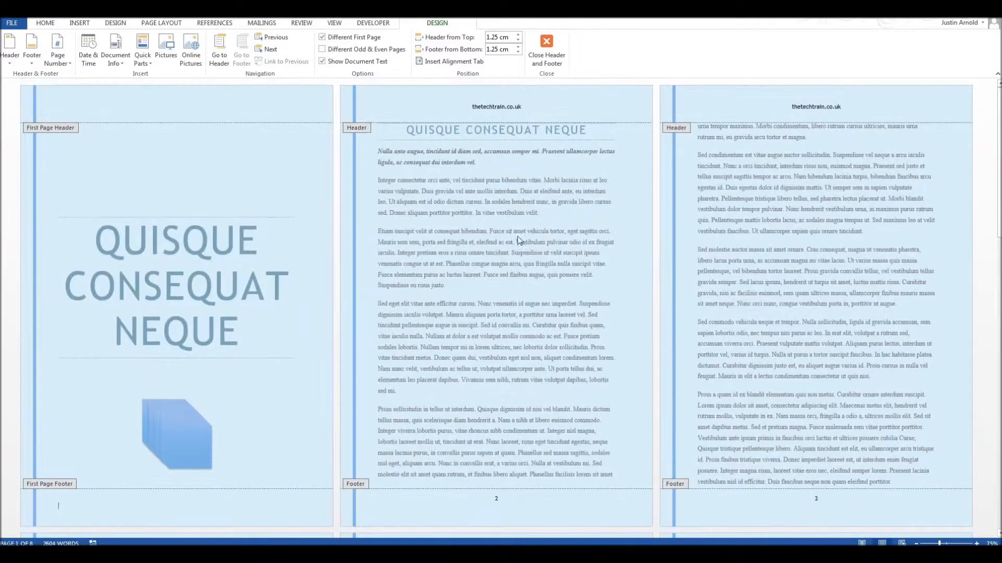
pyautogui.scroll(-2, 541, 211)
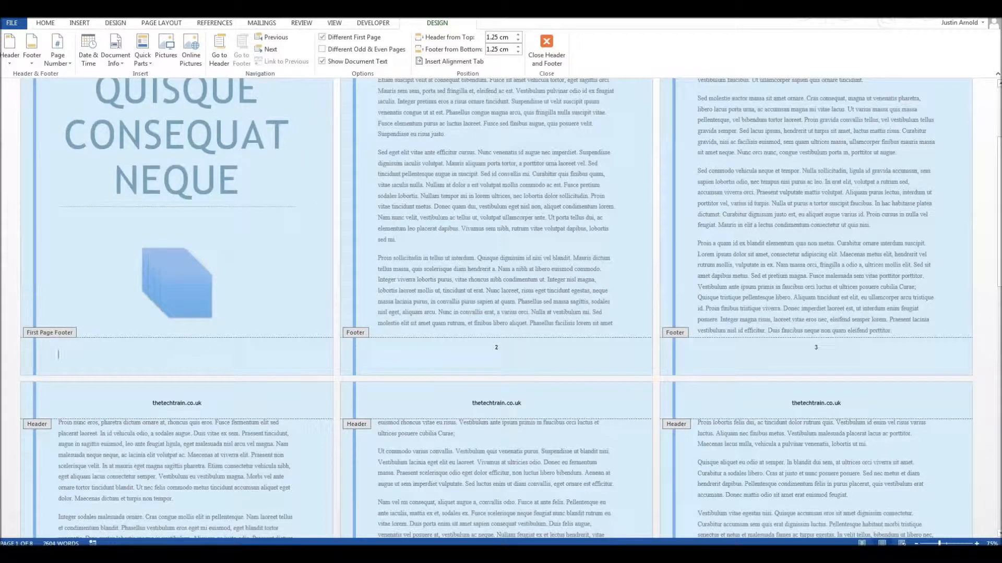
# Turn off Different First Page to compare the title page's header and footer, and turn it back on.
pyautogui.click(322, 37)
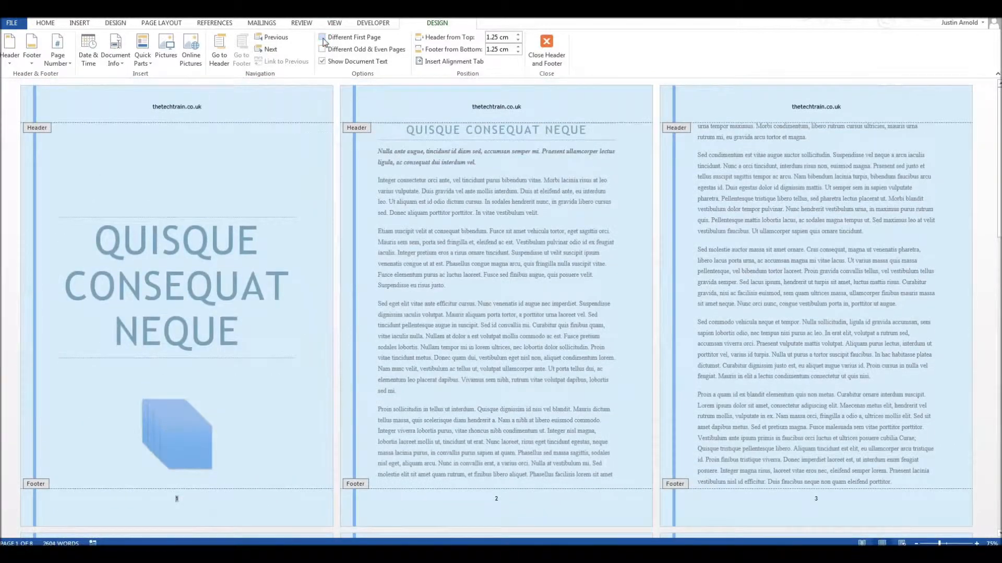
pyautogui.scroll(-3, 365, 334)
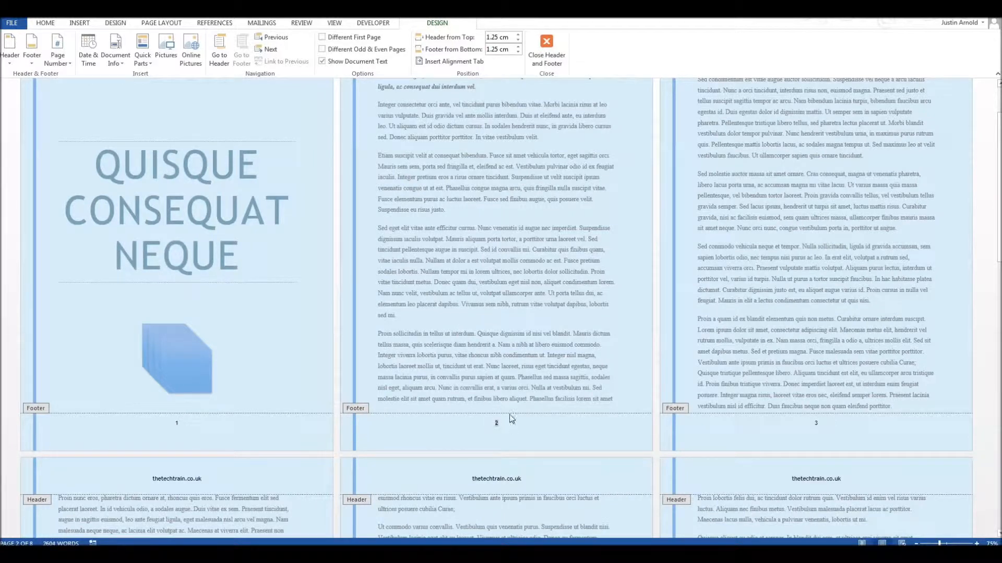
pyautogui.click(323, 38)
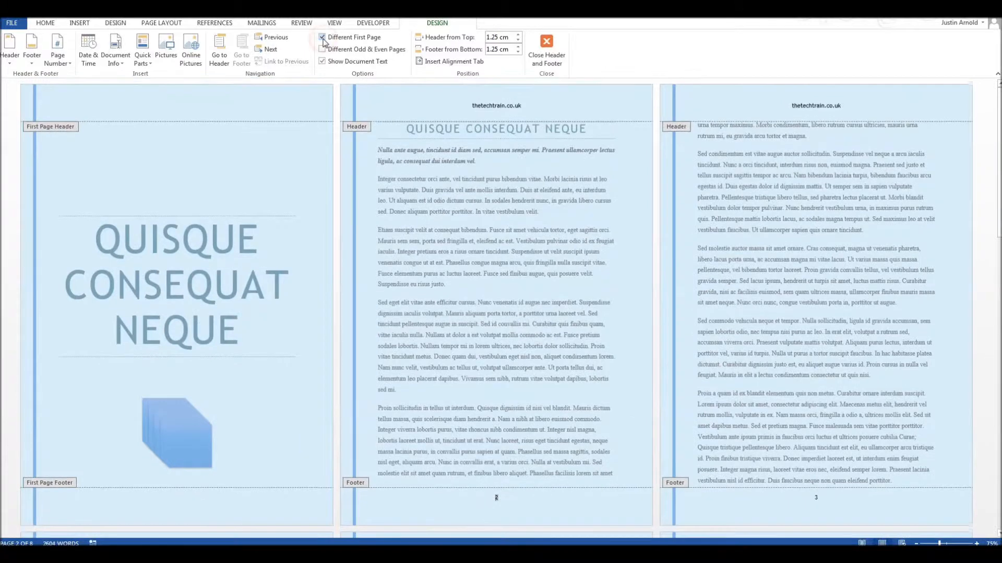
# Close header and footer editing and check the footer numbering on the title page and the pages after it.
pyautogui.click(546, 48)
pyautogui.click(502, 252)
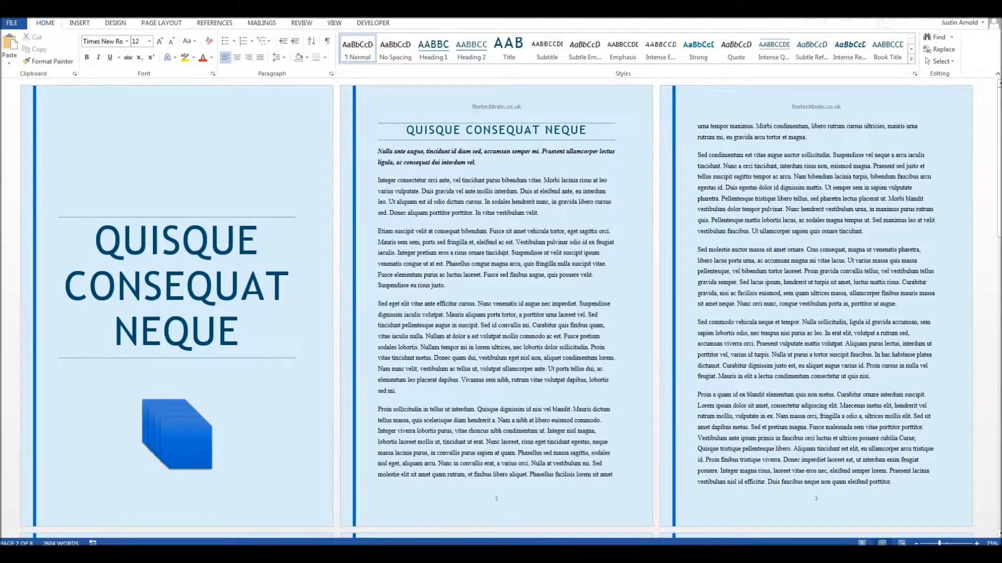
pyautogui.scroll(-5, 168, 320)
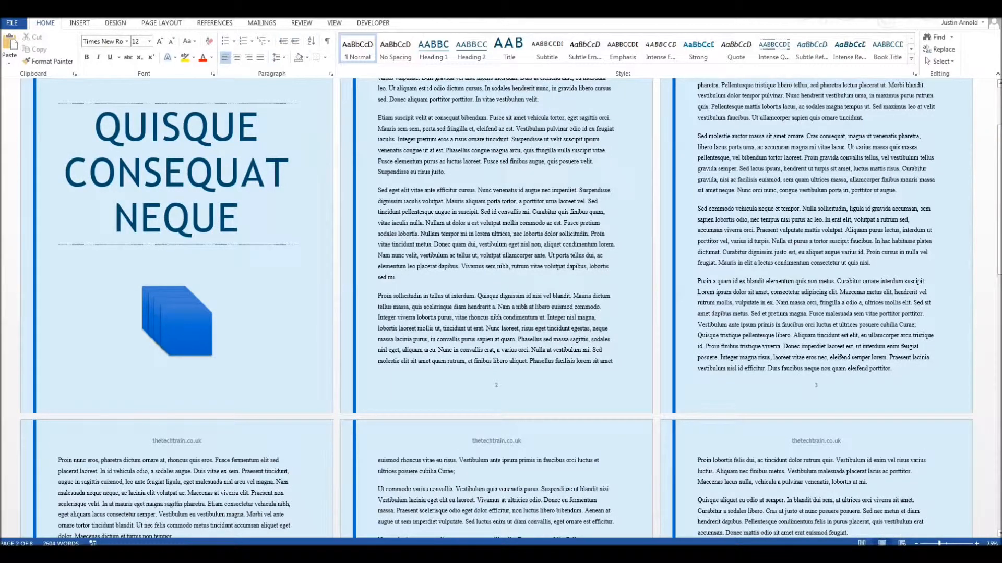
pyautogui.scroll(-3, 501, 307)
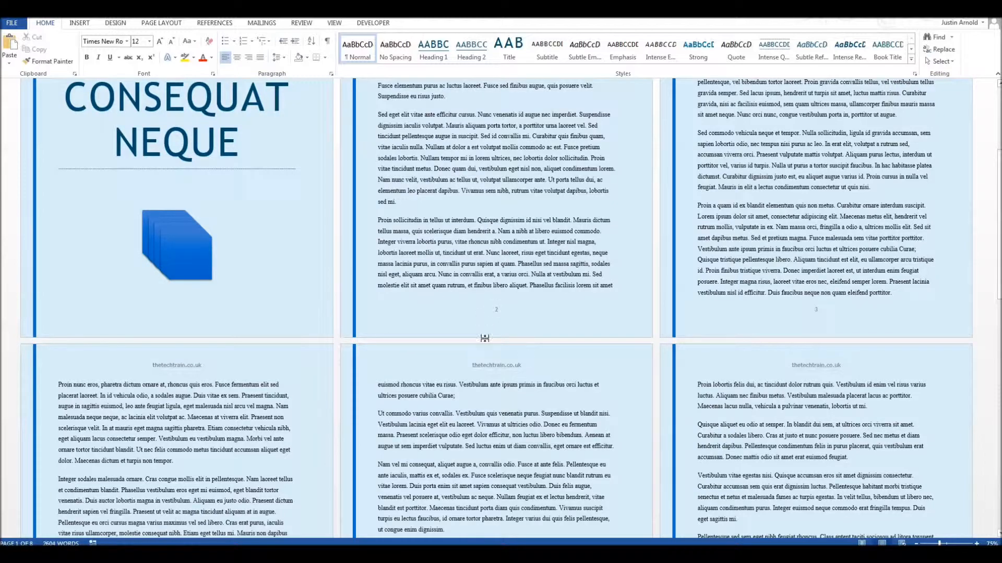
# Copy the paragraphs starting "Ut at quam varius" and "Integer eu libero nunc" to the document's end and check the footer page numbers.
pyautogui.scroll(-12, 256, 365)
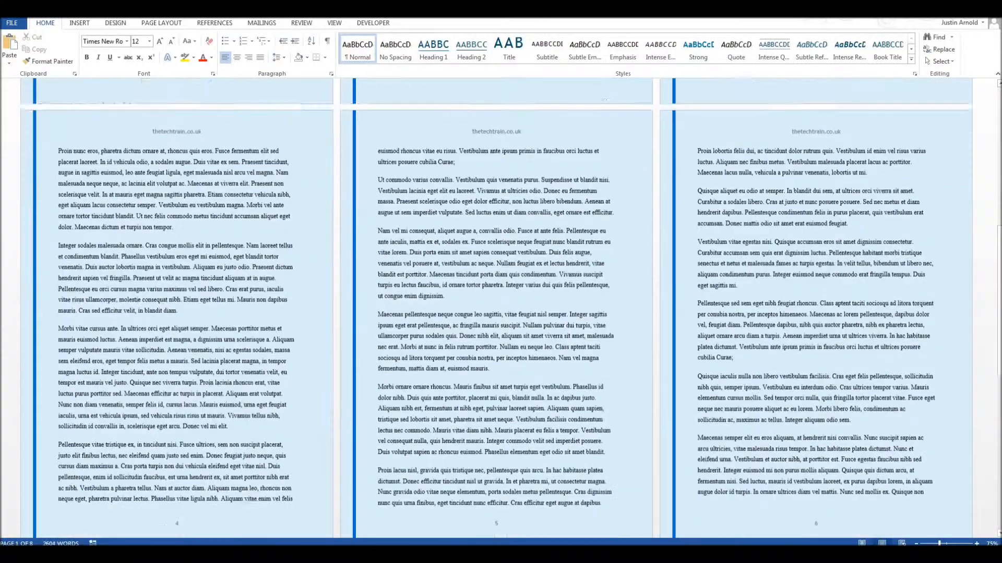
pyautogui.scroll(-13, 256, 364)
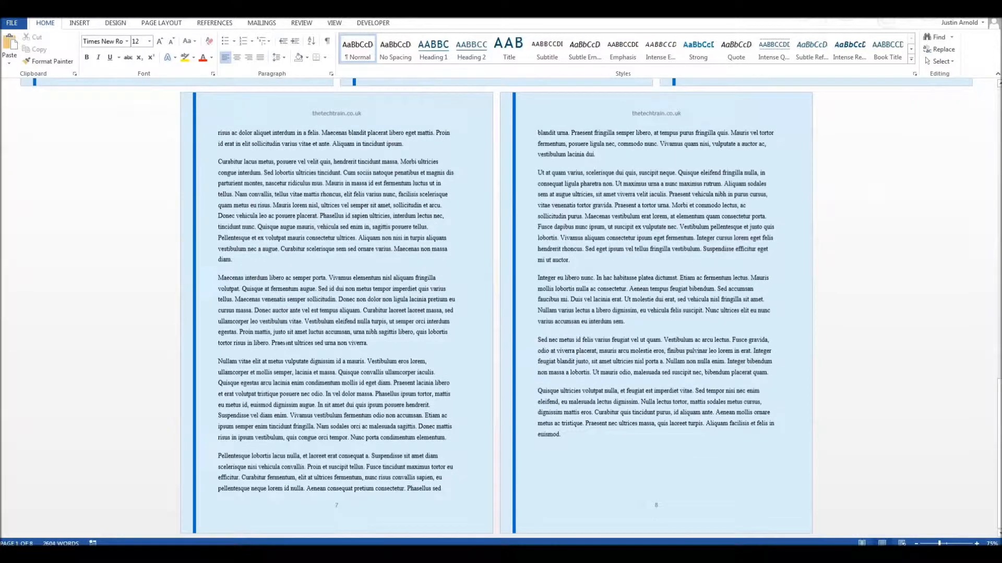
pyautogui.click(589, 432)
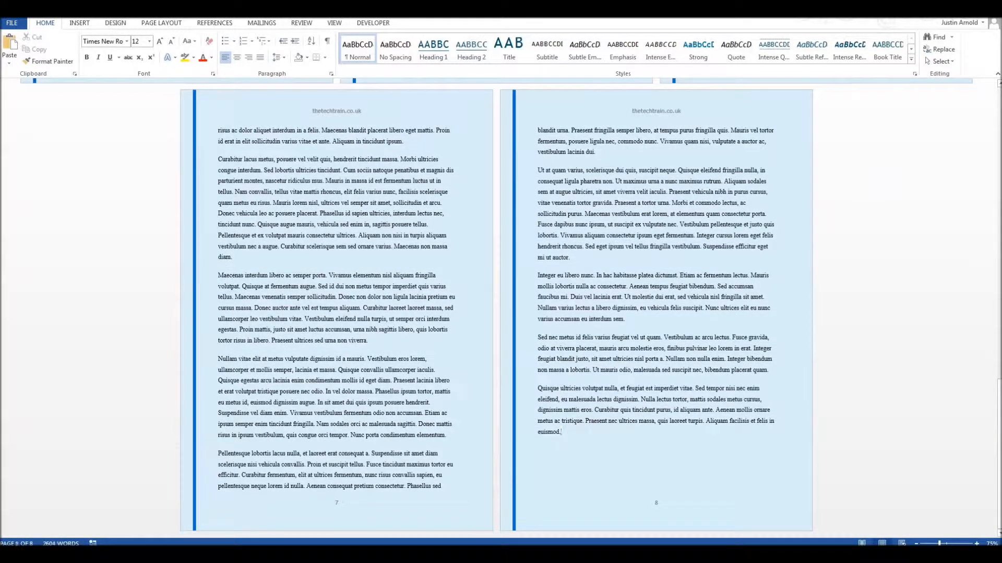
pyautogui.moveTo(537, 170); pyautogui.dragTo(634, 327)
pyautogui.hotkey('ctrl', 'c')
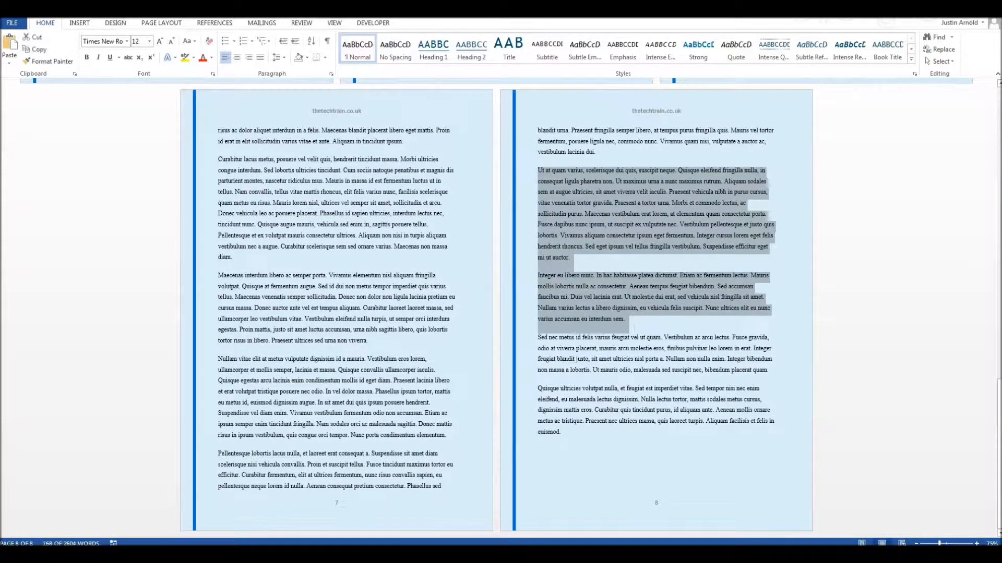
pyautogui.click(587, 432)
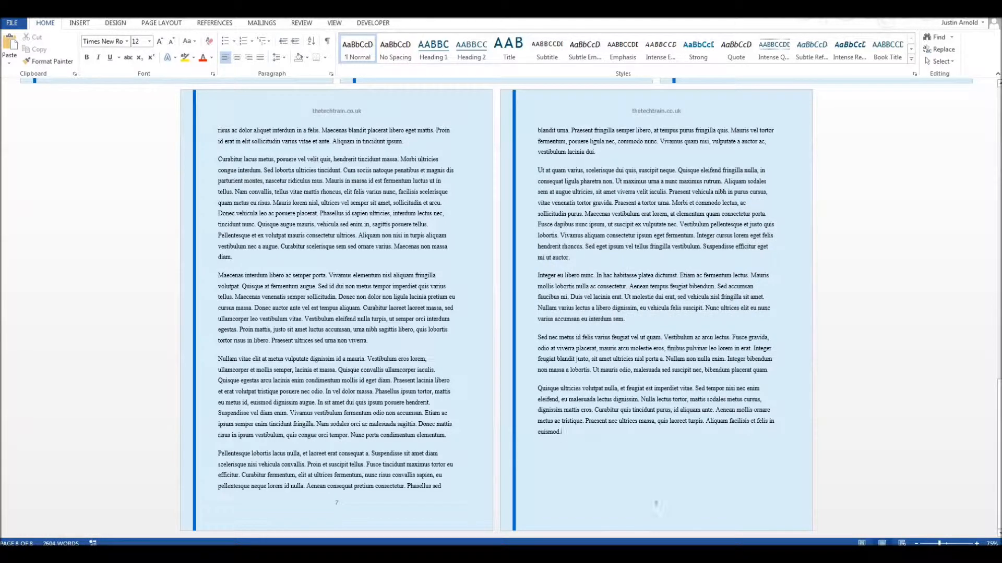
pyautogui.press('Return')
pyautogui.hotkey('ctrl', 'v')
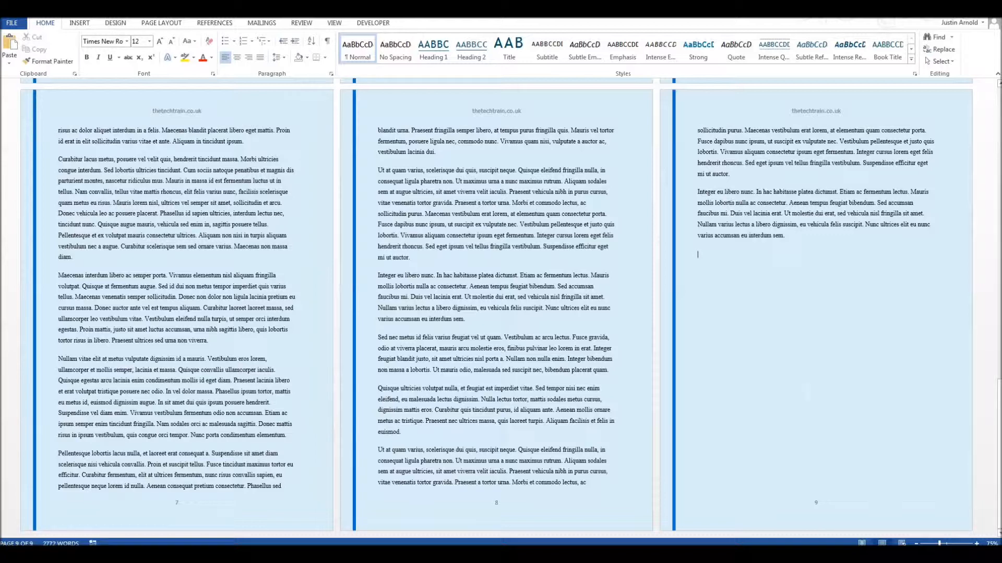
pyautogui.scroll(10, 500, 307)
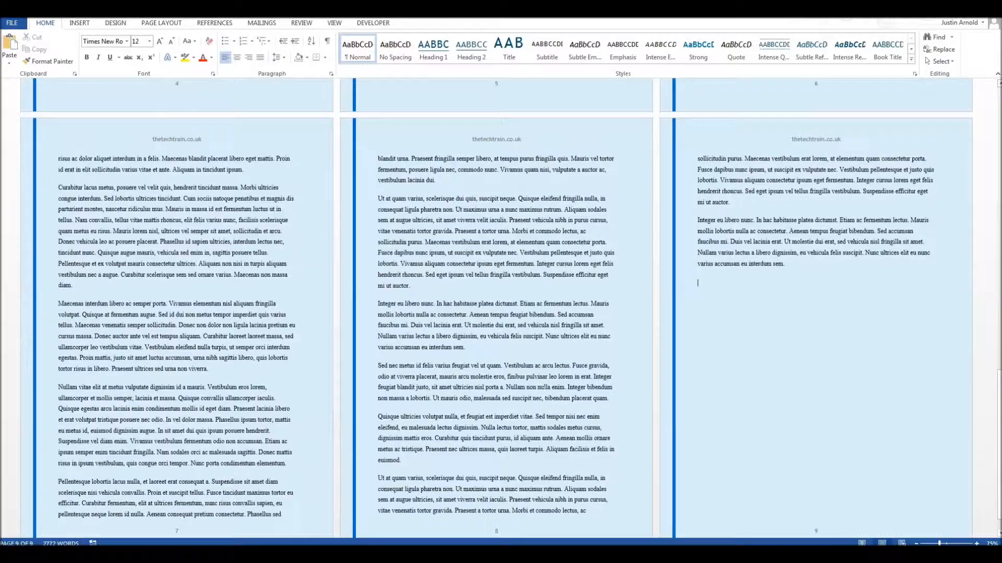
pyautogui.scroll(10, 501, 308)
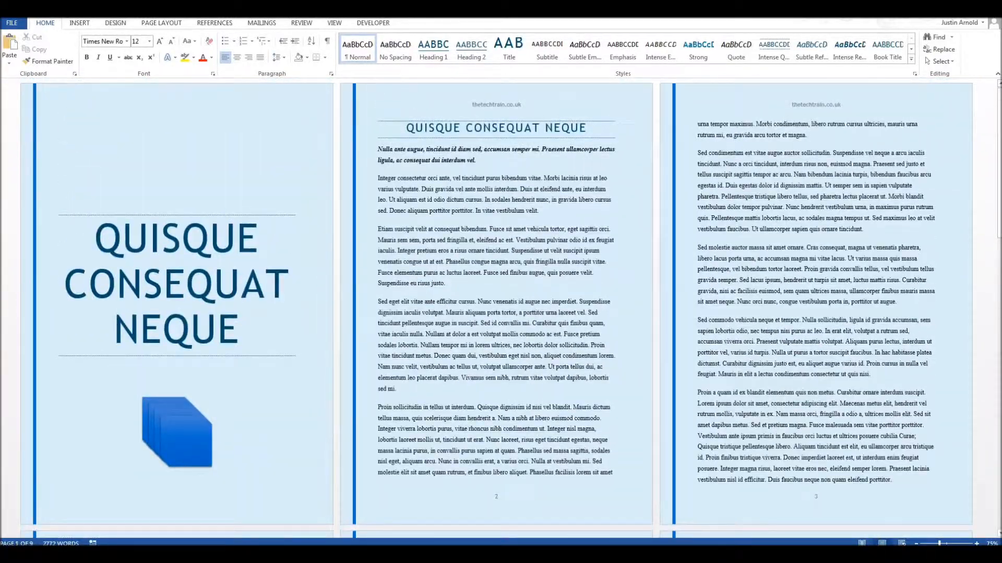
pyautogui.scroll(-3, 501, 307)
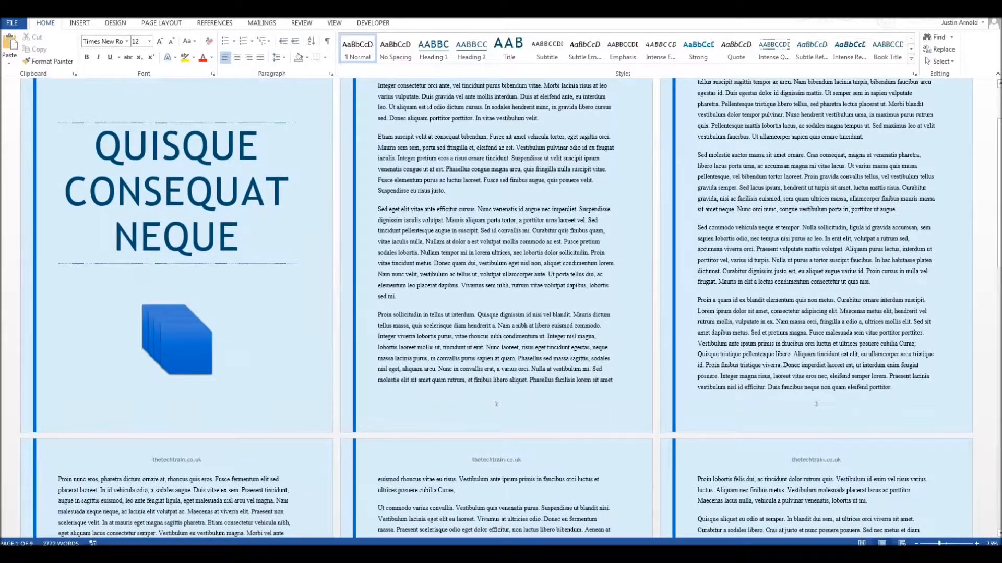